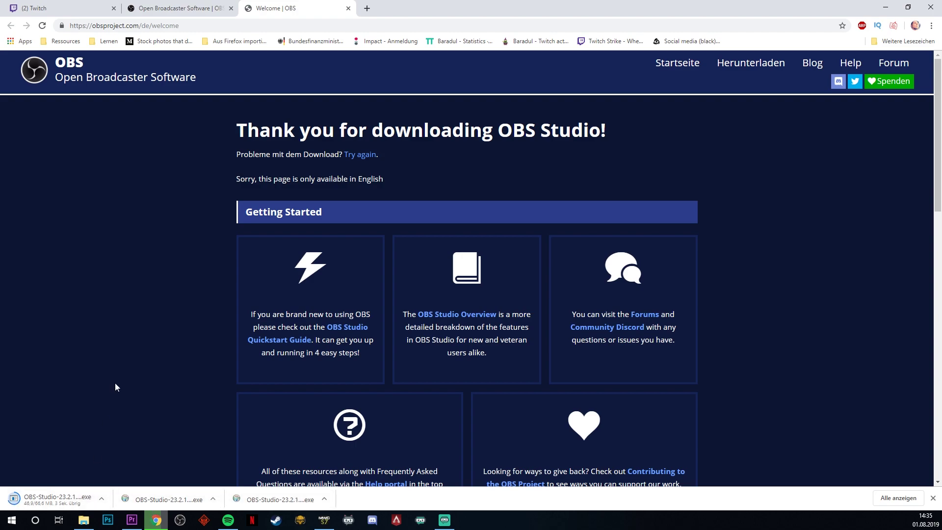
Step: Switch to OBS and rename the existing scene as "Twitch Streaming"
click(181, 522)
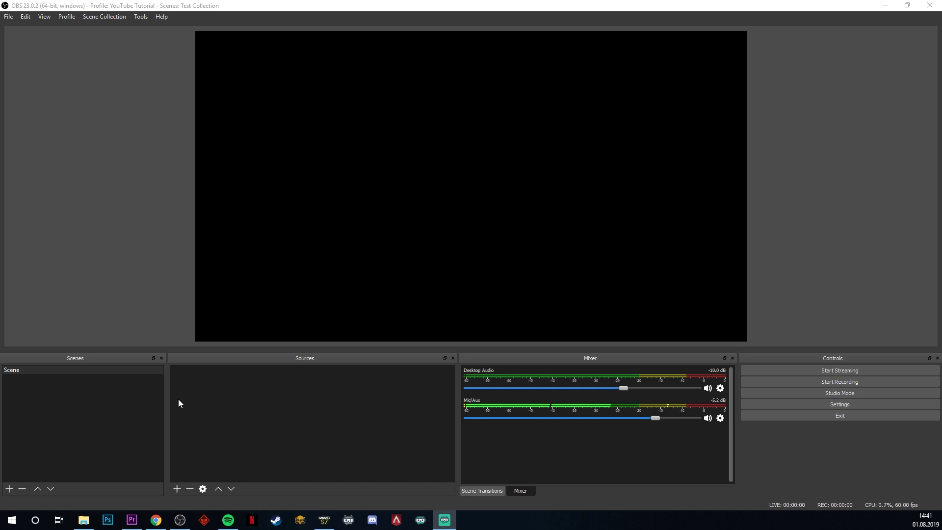
right_click(116, 370)
click(152, 402)
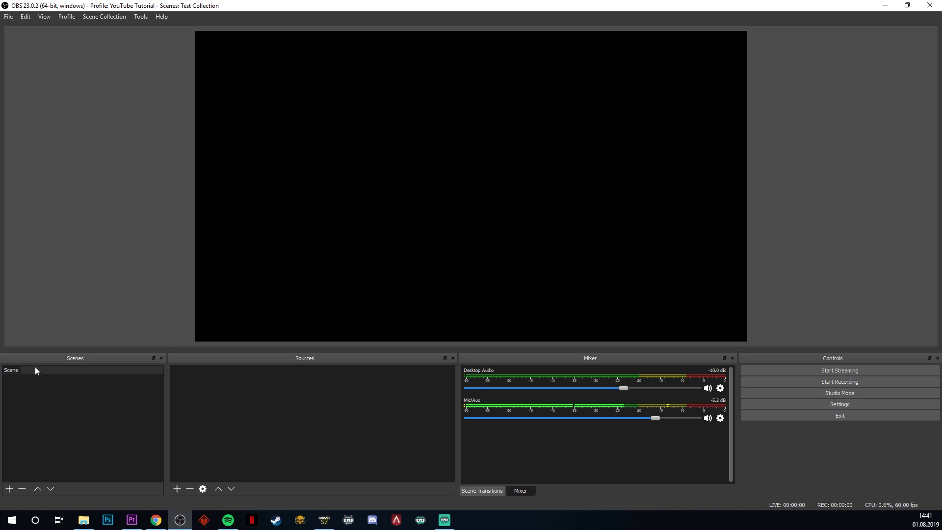
right_click(22, 372)
text(Twitch Streaming)
key(Return)
Step: Add a new Game Capture source named "Mechwarrior Online" to the Twitch Streaming scene
click(177, 488)
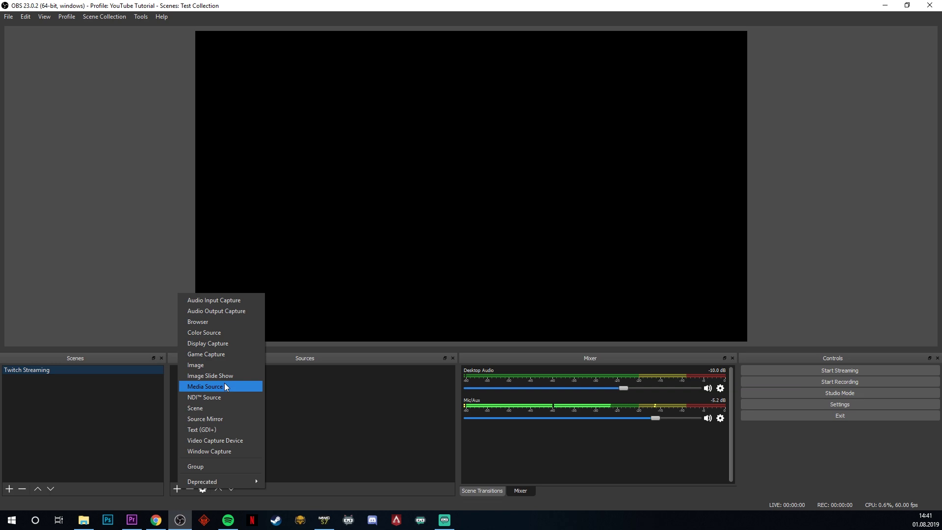
click(236, 354)
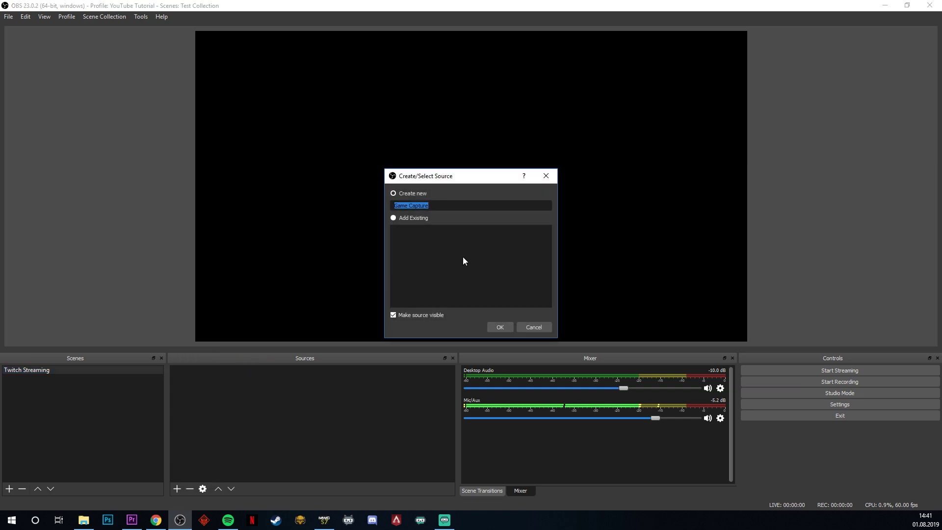
text(Mechwarrior Online)
click(500, 328)
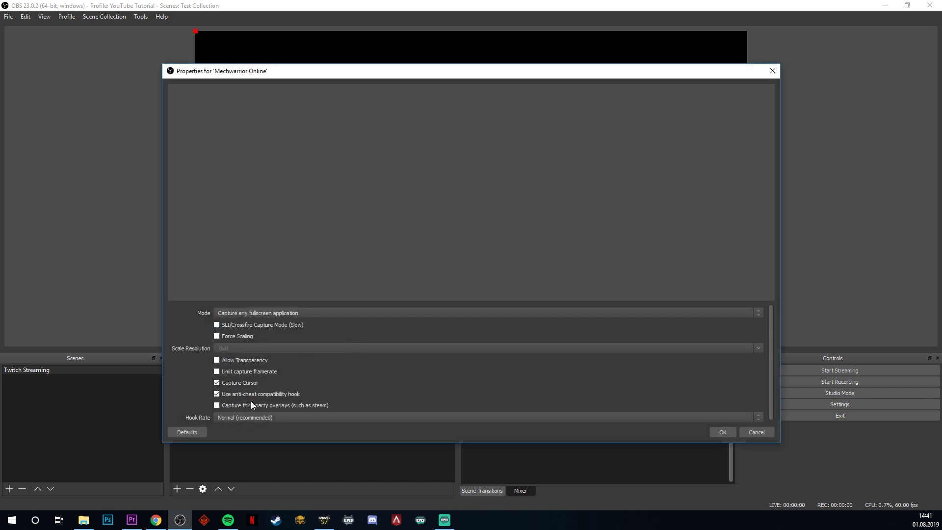
Step: Set the game capture to the "Capture specific window" mode with "[MWOClient.exe]: MechWarrior Online (64 bit)" as its window, and confirm the properties
click(370, 313)
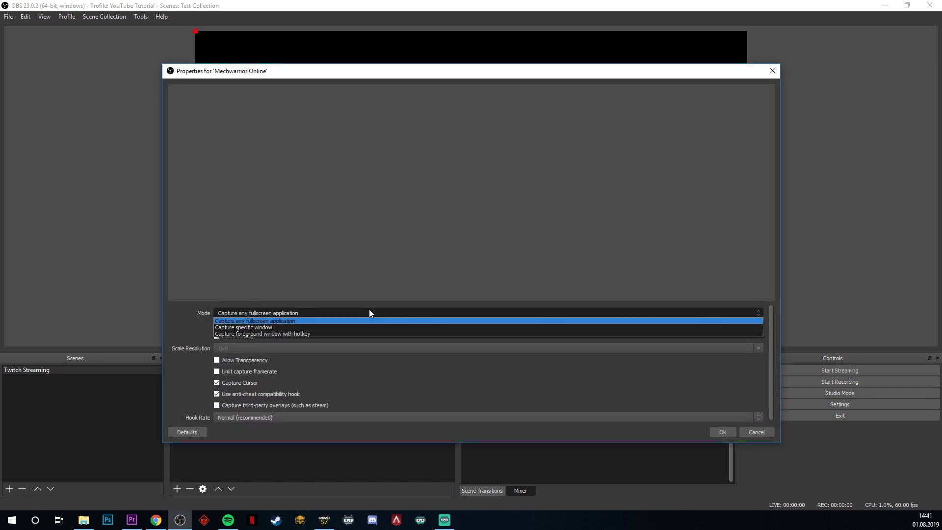
click(370, 313)
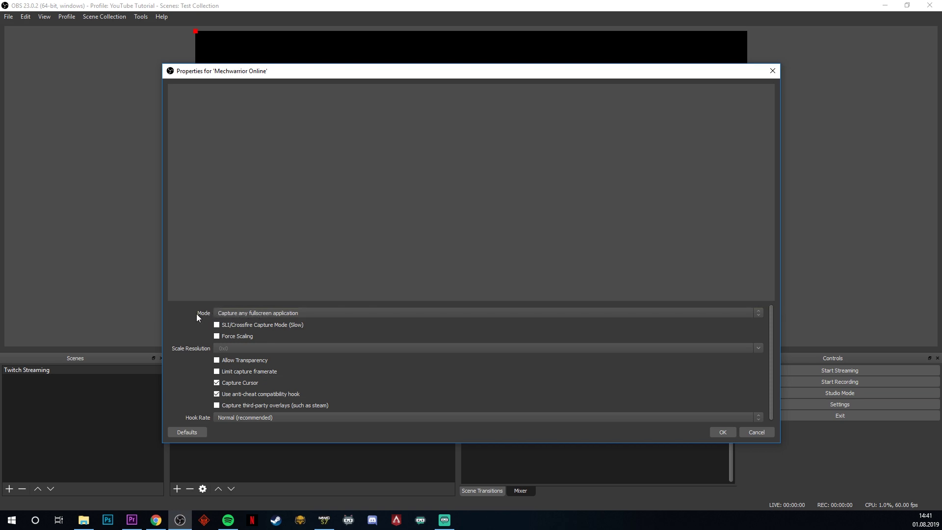
click(267, 314)
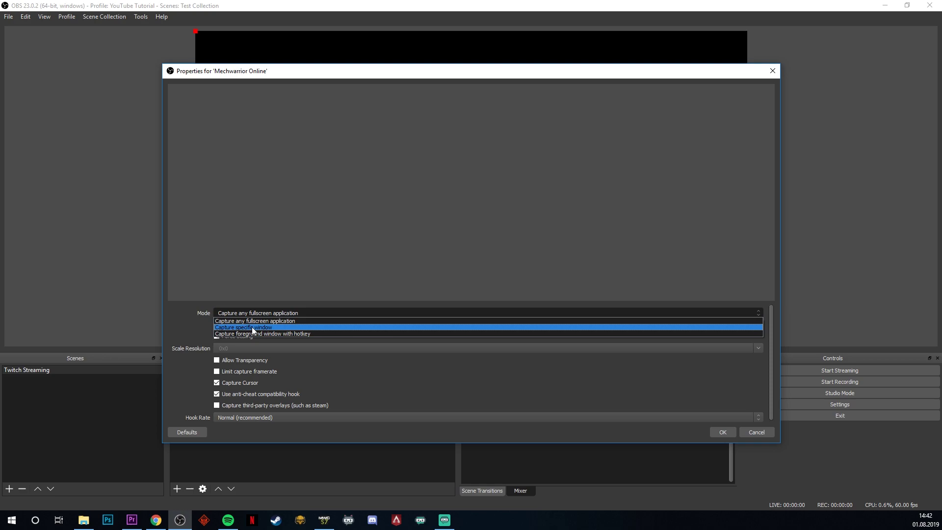
click(252, 326)
click(251, 323)
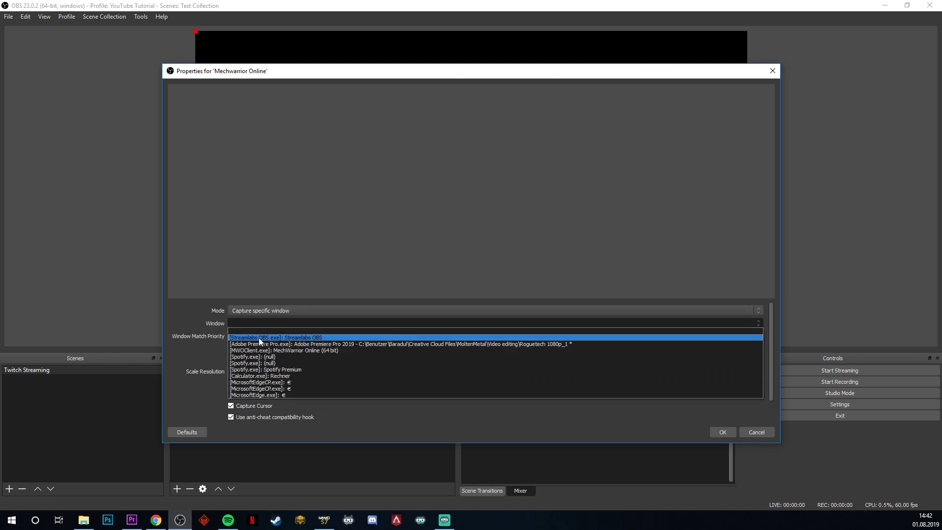
click(285, 350)
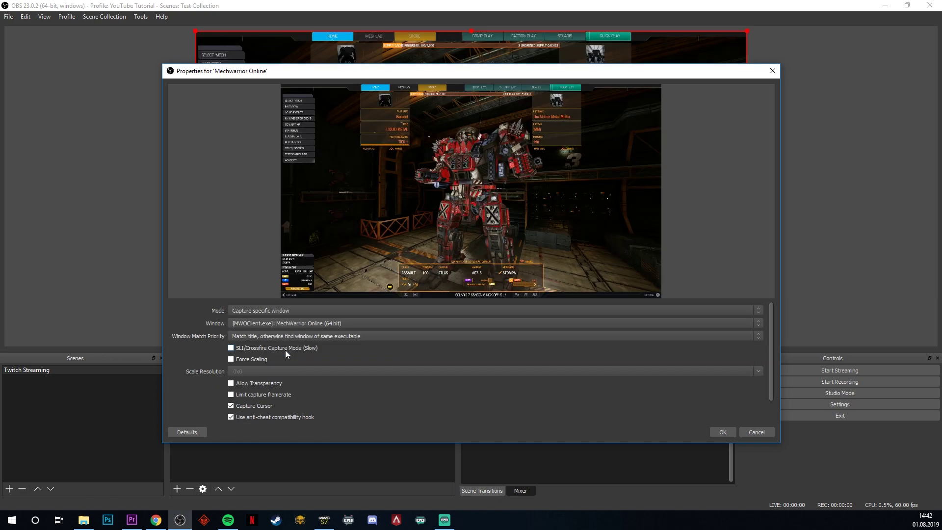
click(720, 436)
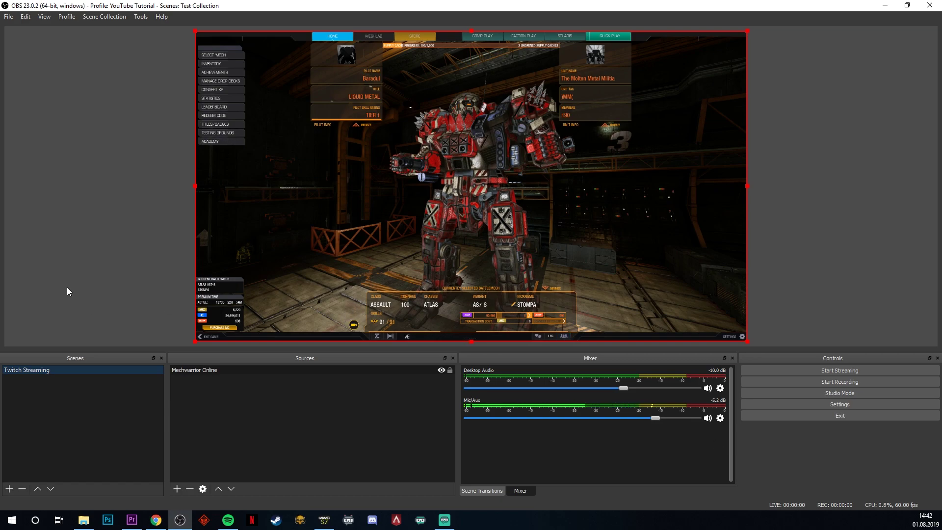
click(324, 520)
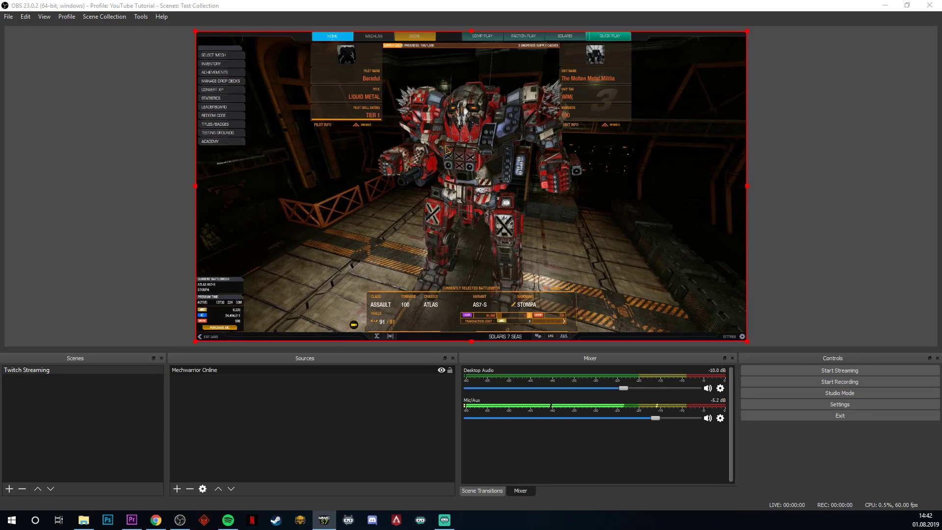
click(267, 461)
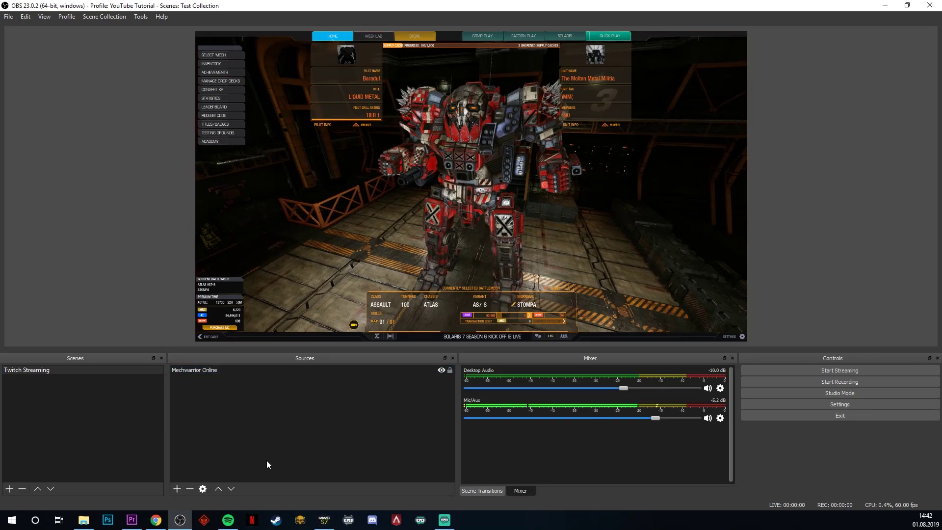
Step: Add a Video Capture Device source named "Main Cam" that uses the Cam Link 4K device
click(178, 488)
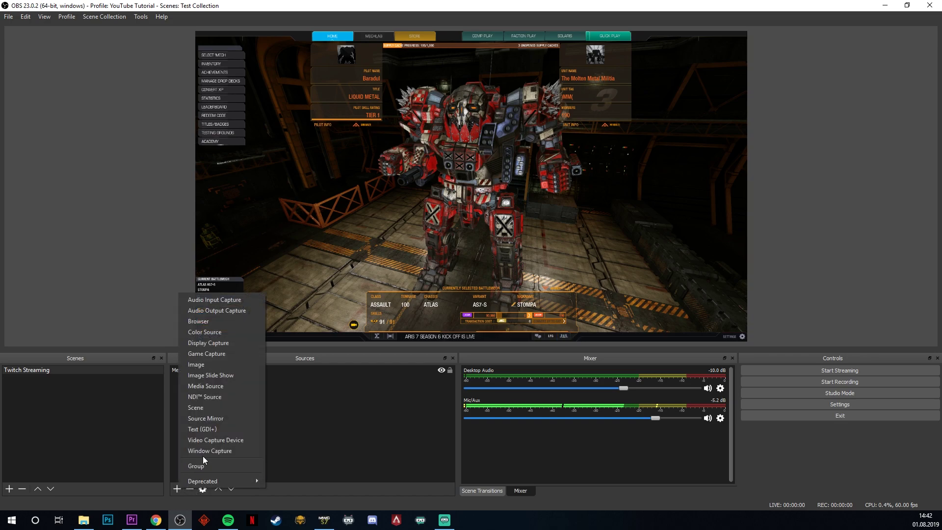
click(220, 440)
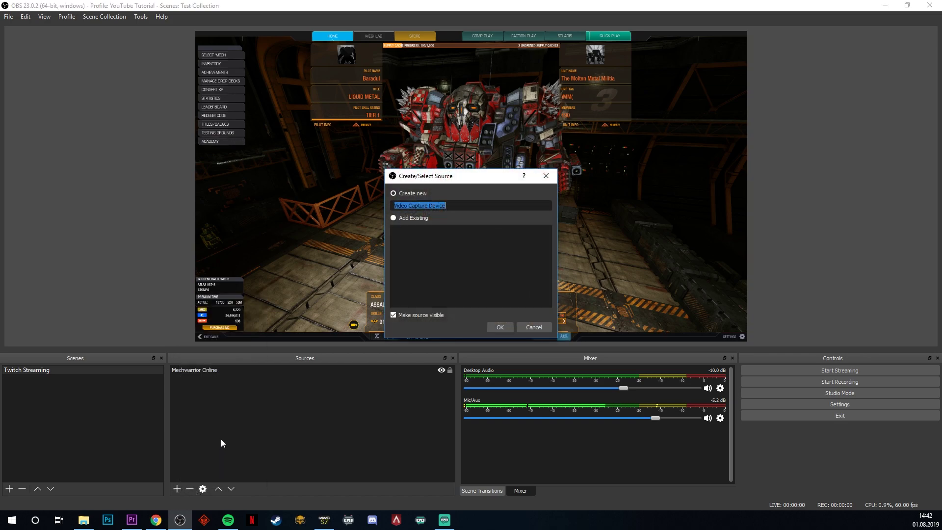
text(Main Cam)
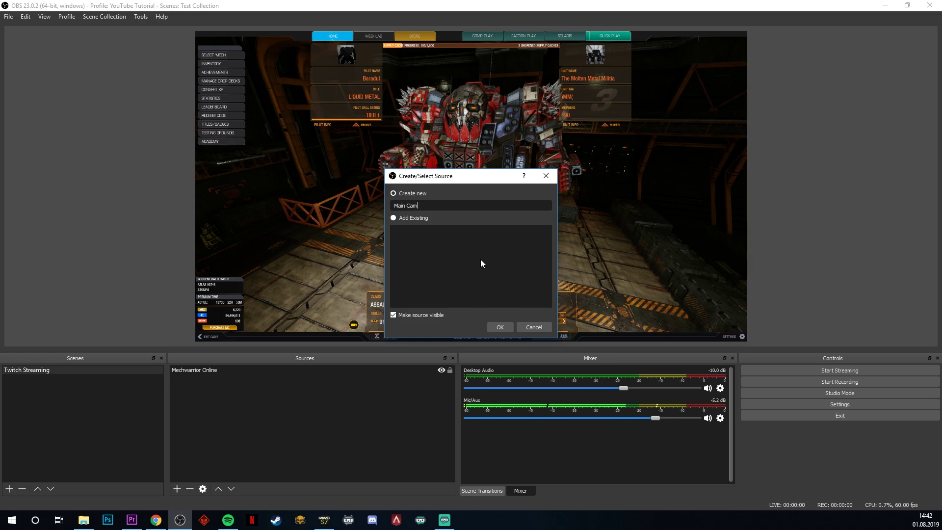
click(495, 327)
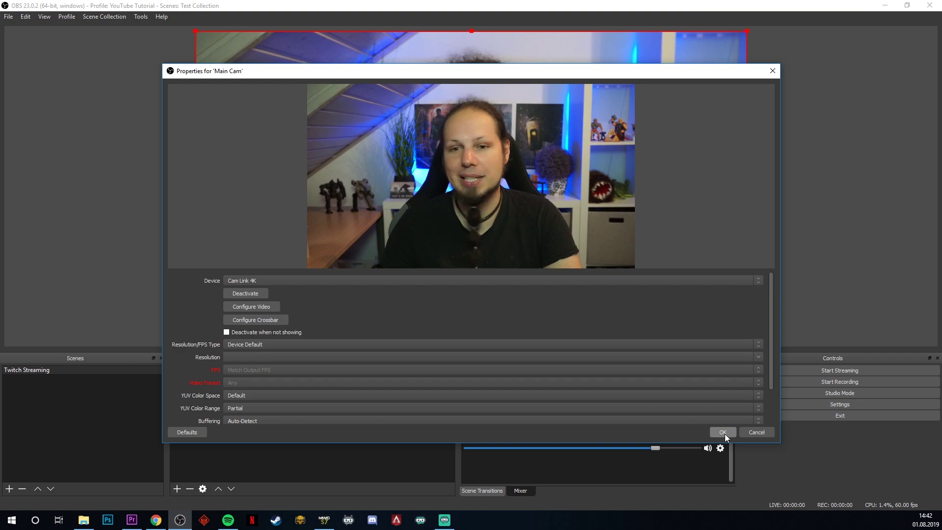
click(309, 281)
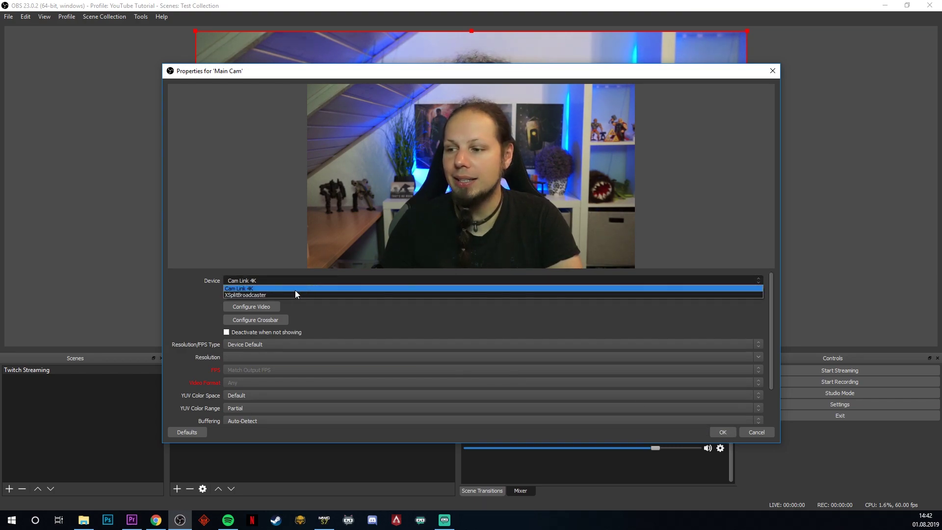
click(449, 329)
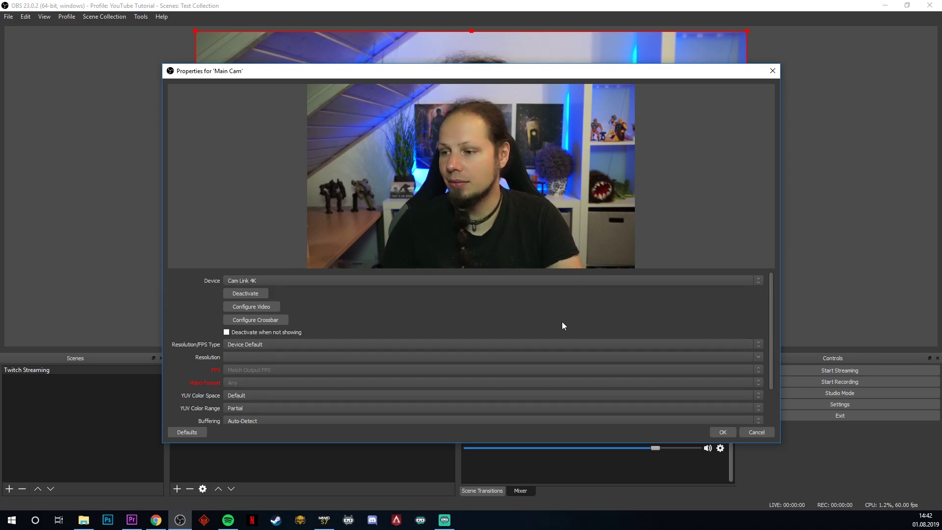
click(724, 431)
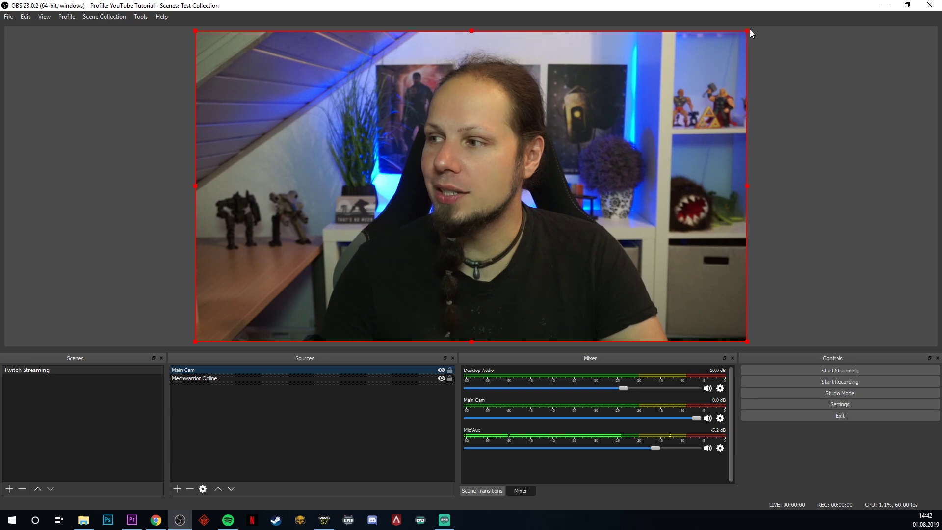
Step: Shrink the Main Cam image into the lower-left corner of the canvas and crop its left and right edges slightly
drag(747, 31, 320, 271)
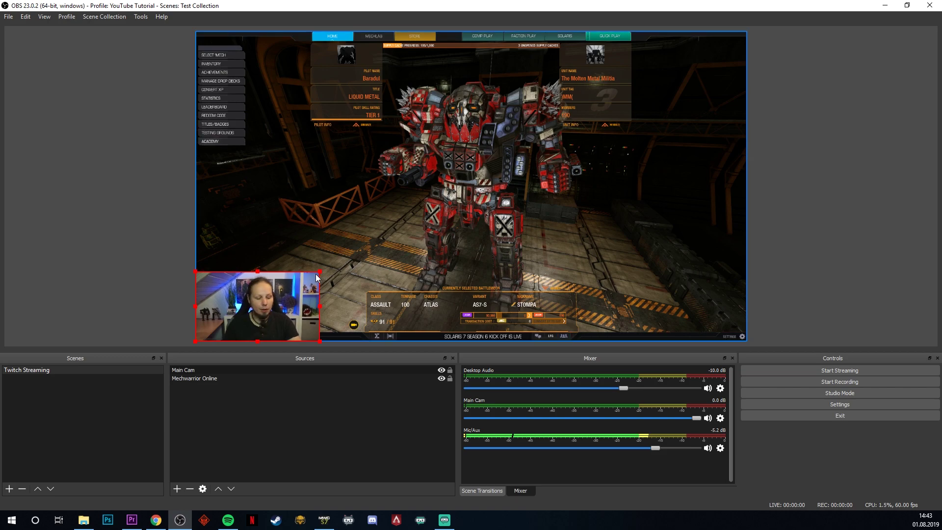
mouse_move(319, 305)
mouse_down()
mouse_move(303, 312)
mouse_move(312, 307)
mouse_up()
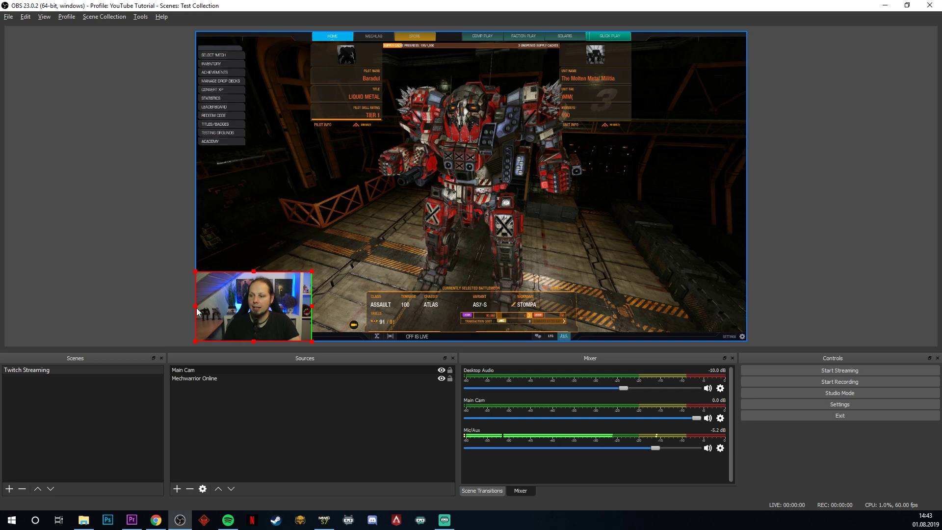
mouse_move(197, 308)
mouse_down()
mouse_move(221, 309)
mouse_move(195, 304)
mouse_move(208, 307)
mouse_up()
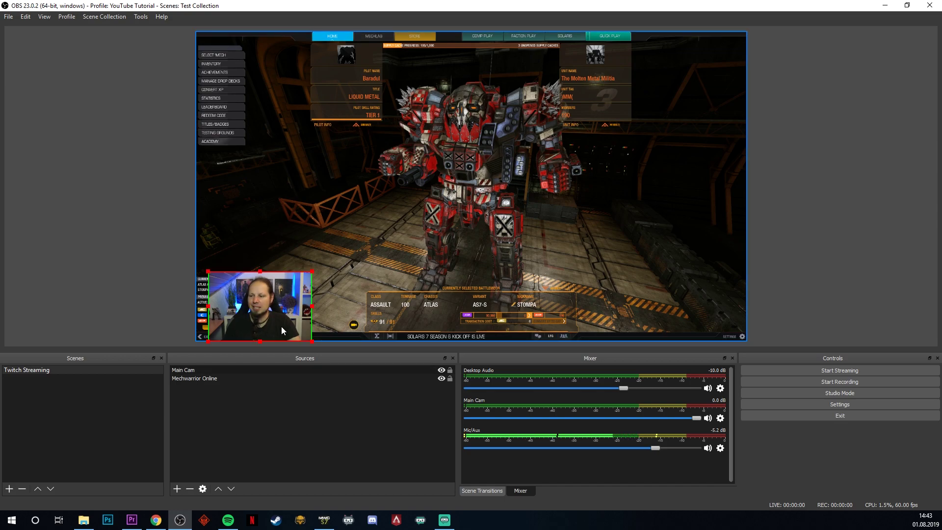
mouse_move(256, 310)
mouse_down()
mouse_move(248, 242)
mouse_move(247, 282)
mouse_move(266, 300)
mouse_move(256, 302)
mouse_up()
click(108, 249)
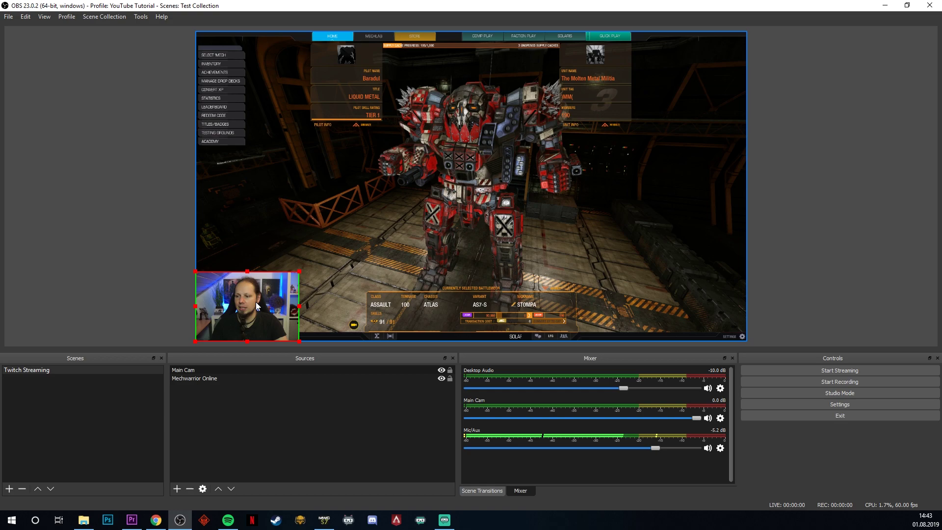
Step: Move the Mechwarrior Online capture partly off the canvas and back until it fills the canvas
drag(458, 196, 586, 256)
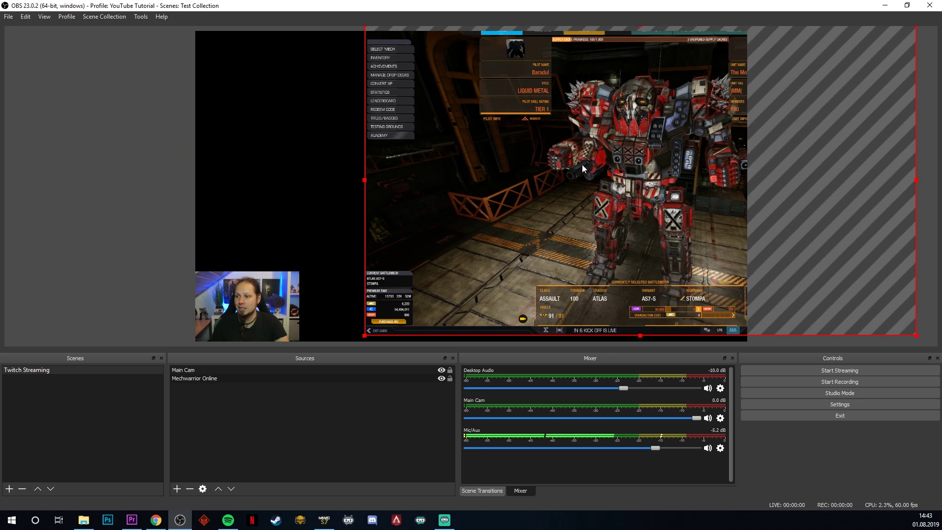
drag(582, 164, 417, 178)
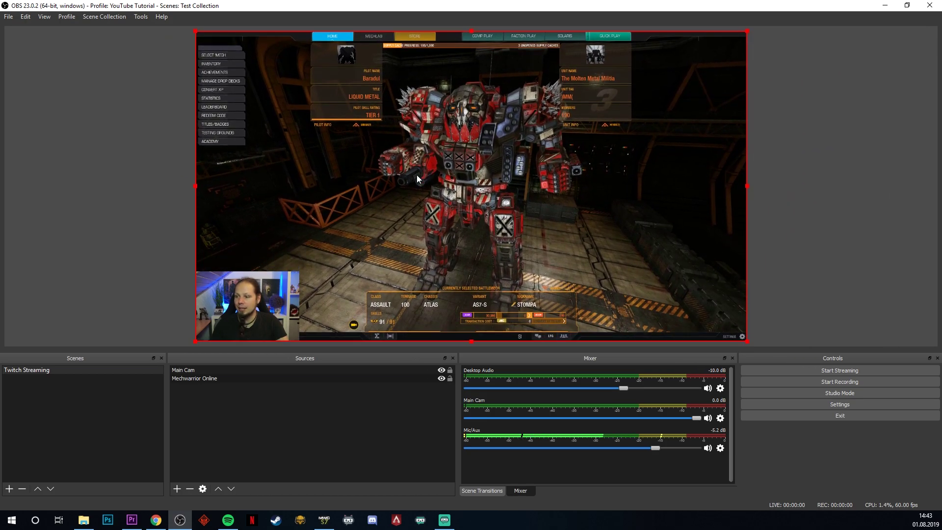
Step: Lock the Mechwarrior Online and Main Cam sources against being moved in the preview
click(450, 379)
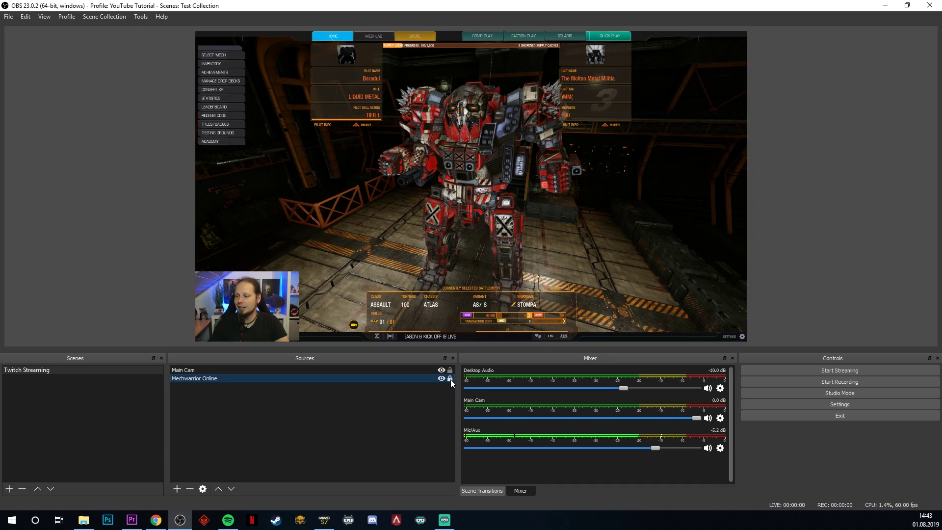
click(486, 123)
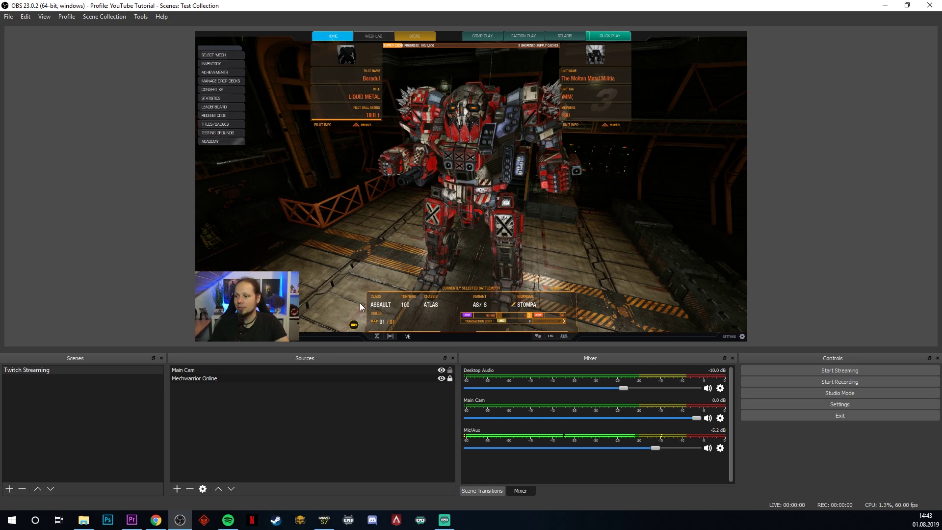
click(453, 372)
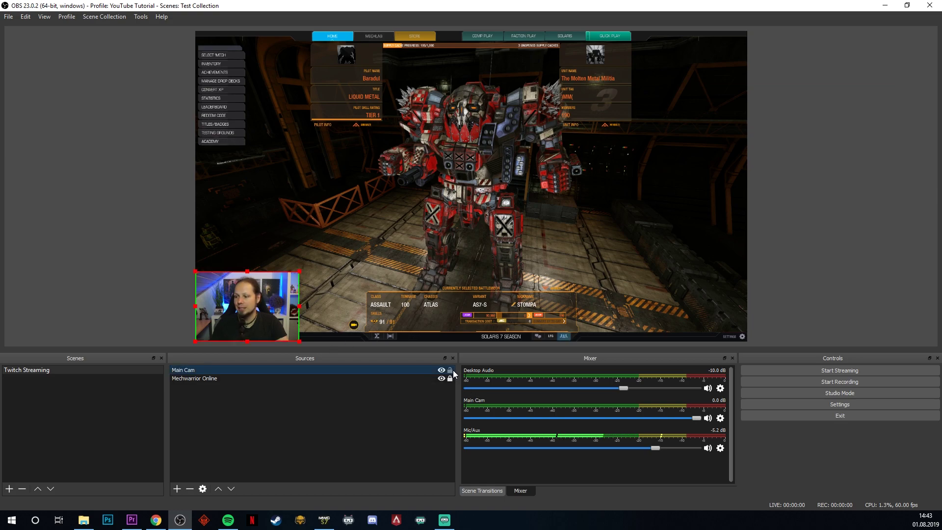
click(219, 377)
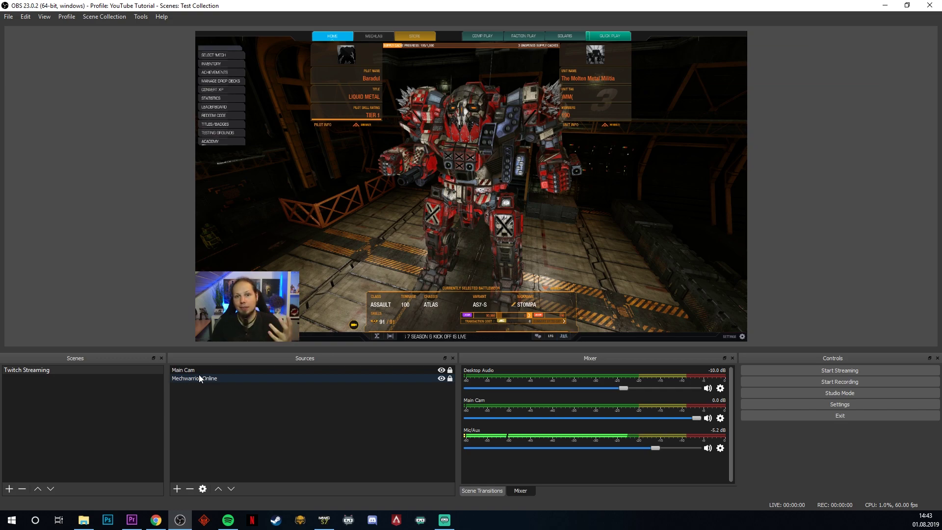
Step: Add a second scene named "Talk"
right_click(72, 443)
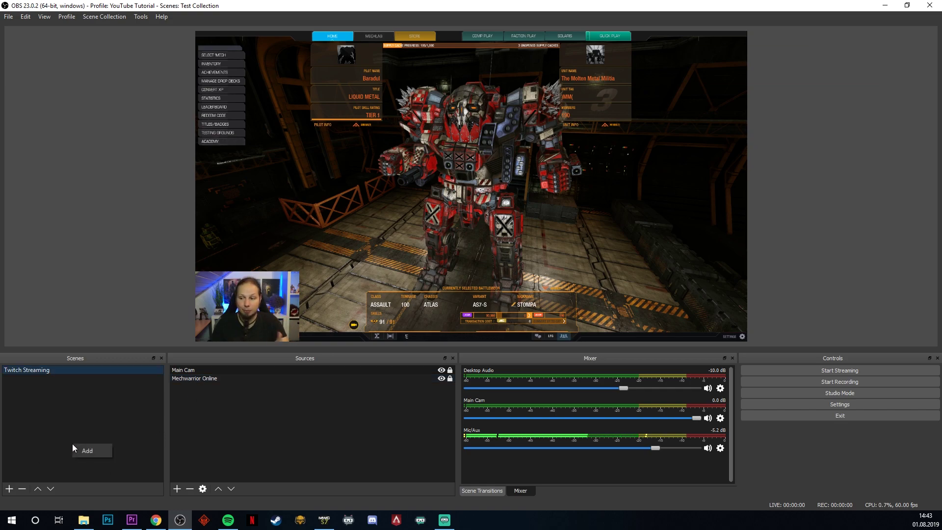
click(106, 451)
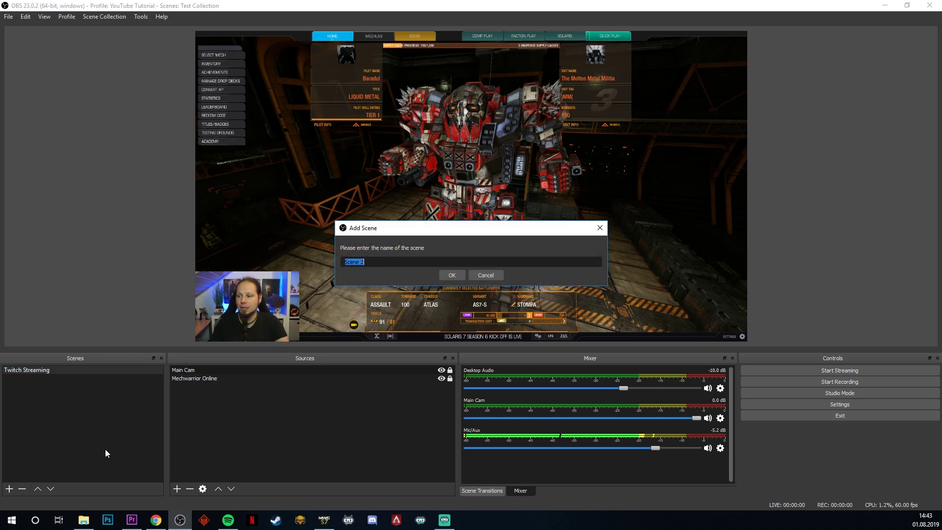
text(Talk)
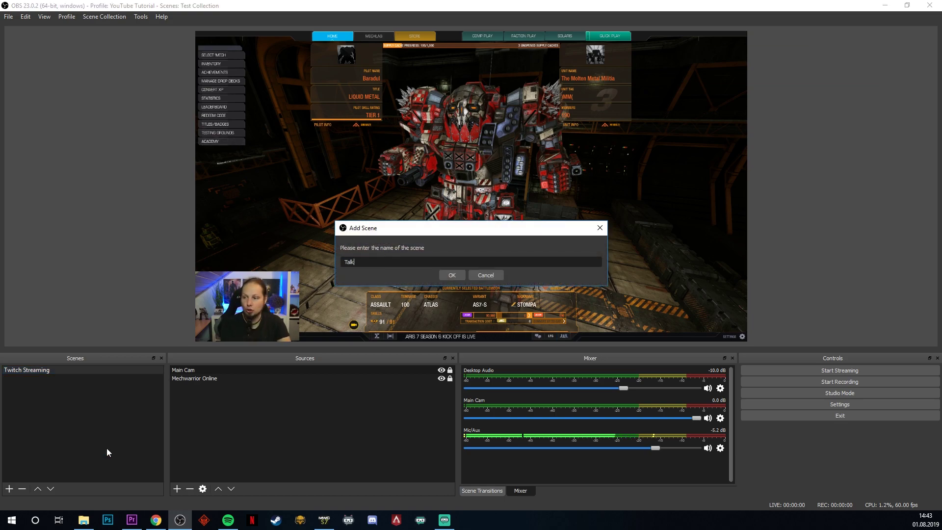
key(Return)
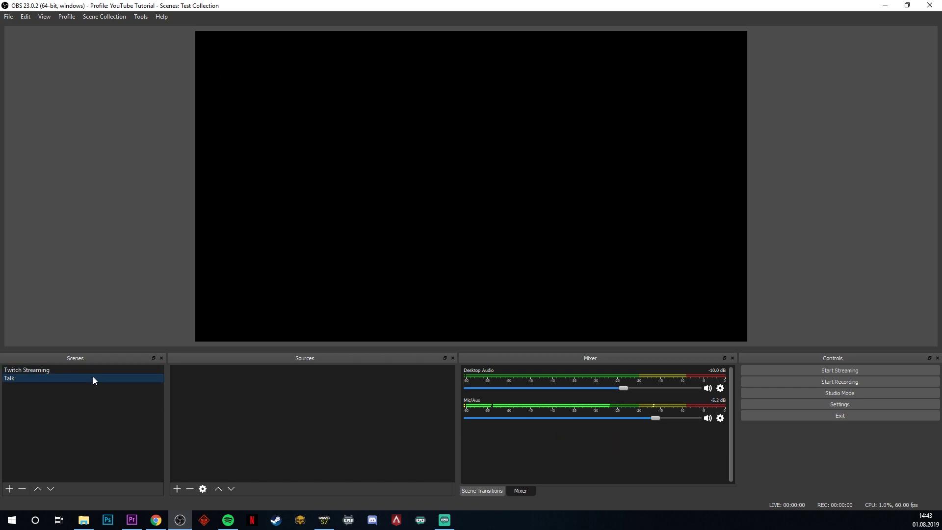
Step: Add the existing Main Cam video capture device as a source in the Talk scene
click(175, 490)
click(221, 443)
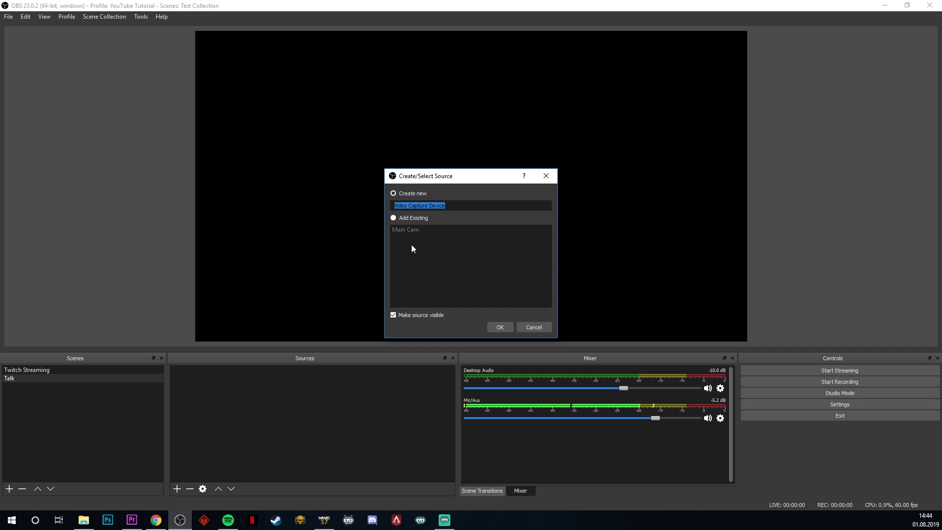
click(449, 232)
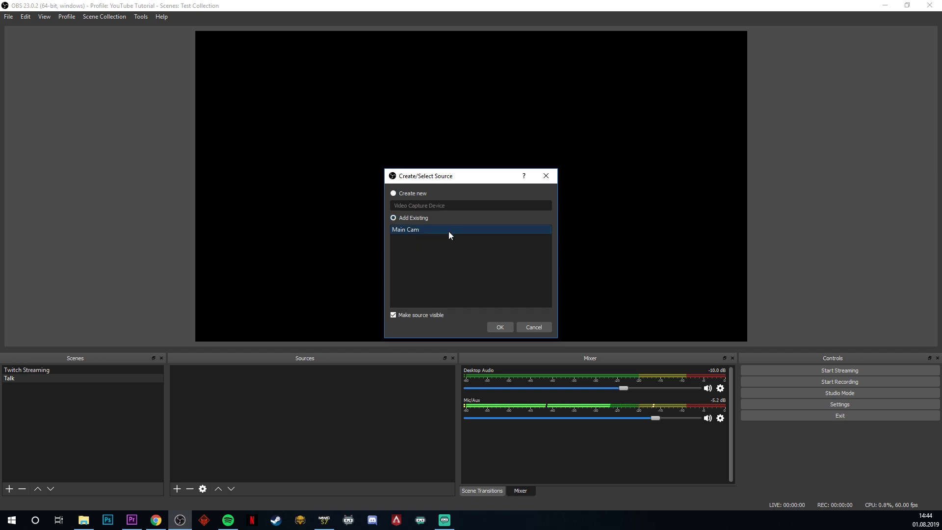
click(500, 327)
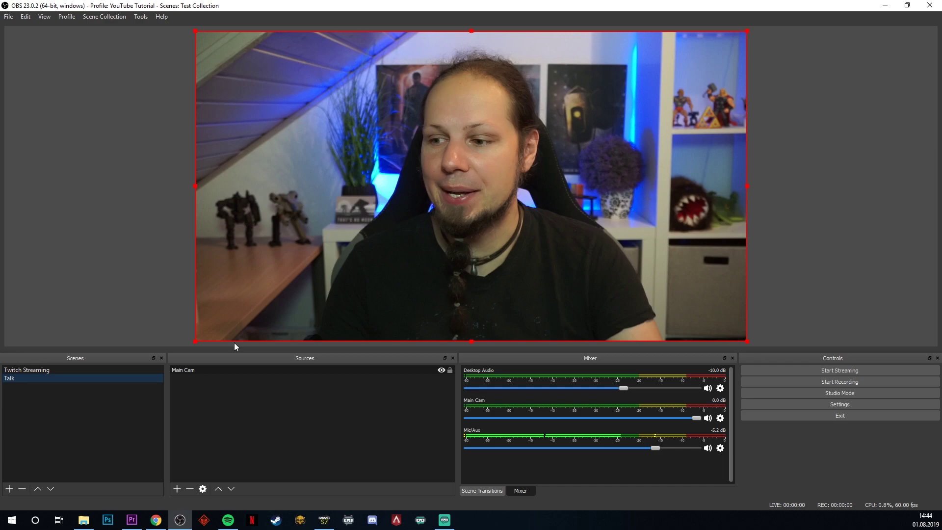
Step: Switch back and forth between the Twitch Streaming and Talk scenes to compare them, ending on Talk with no source selected
key(Up)
key(Down)
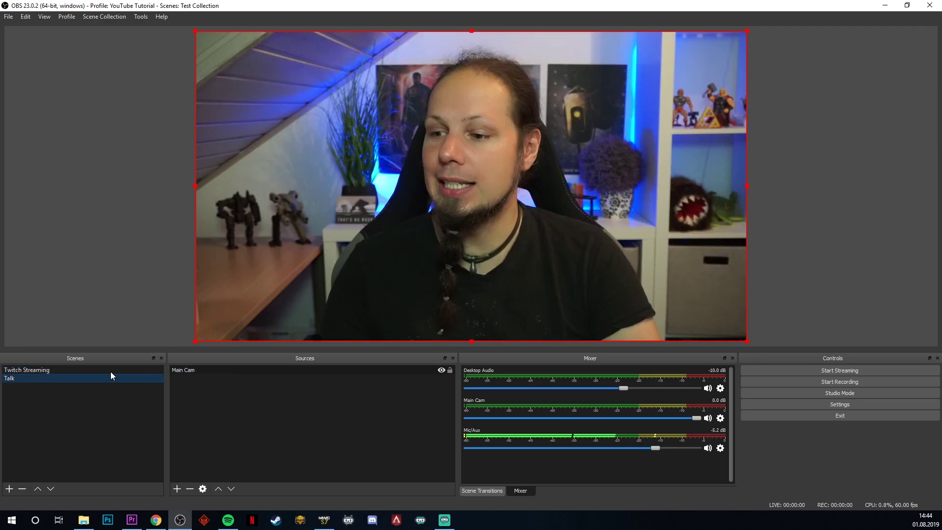
key(Up)
key(Down)
click(308, 438)
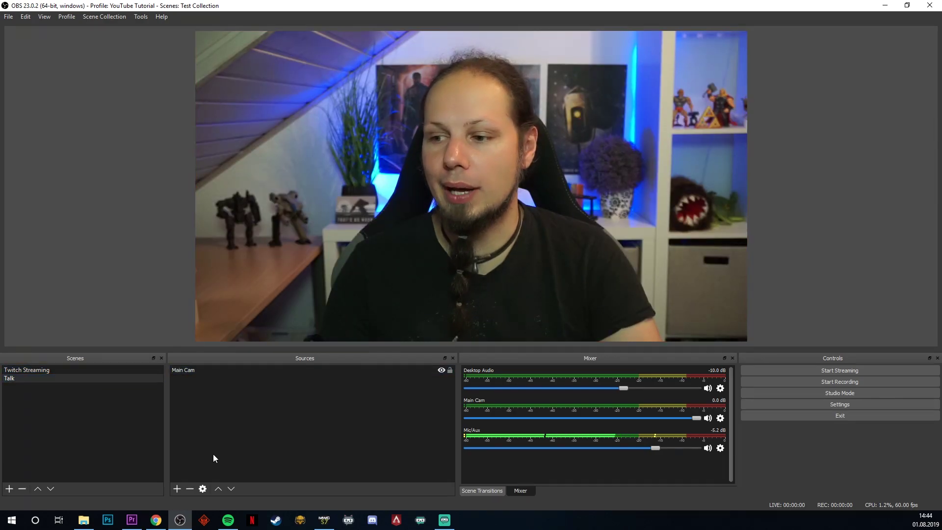
Step: Add a third scene named "Intro"
click(8, 488)
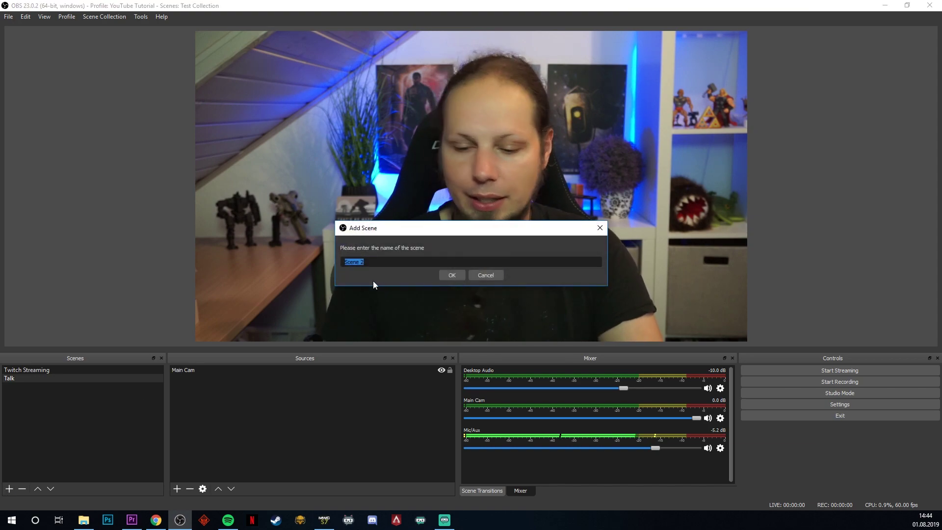
text(Intro)
key(Return)
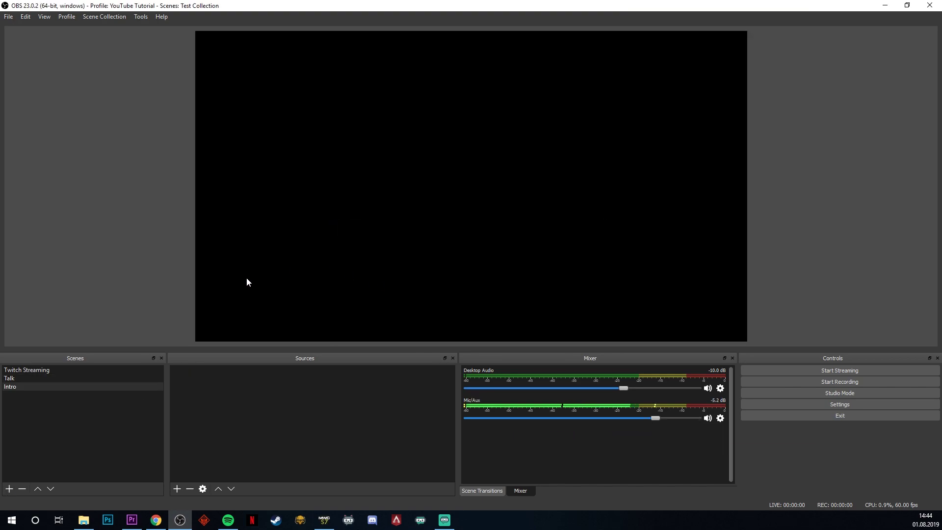
Step: Create a new image source named "Intro" in the Intro scene
click(178, 489)
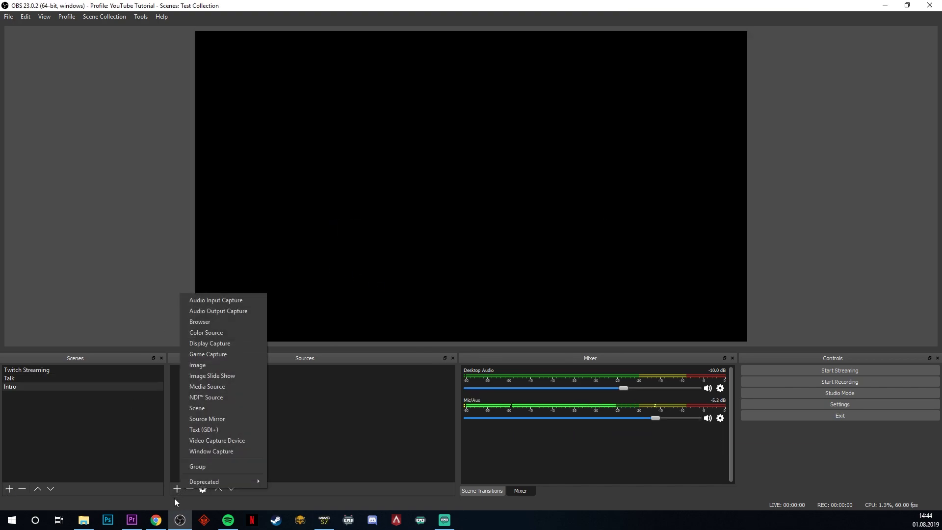
click(226, 363)
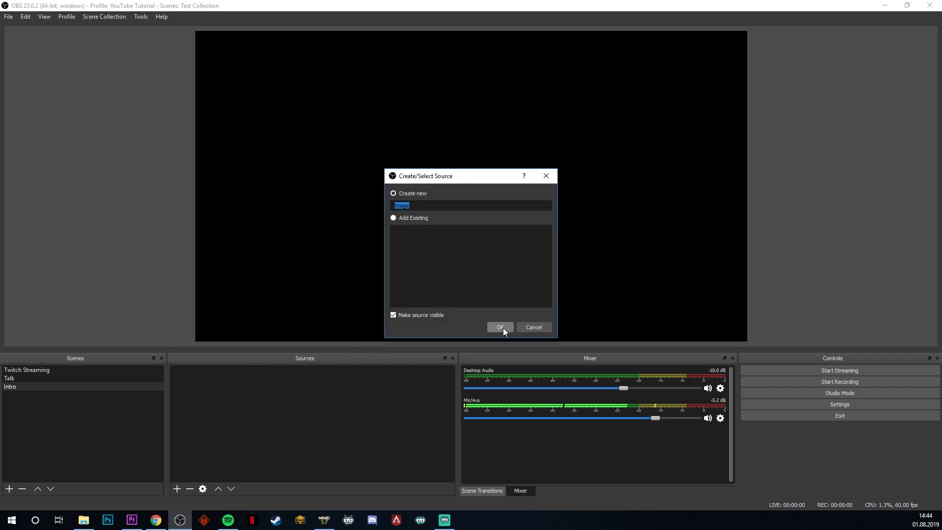
text(Intro)
click(505, 331)
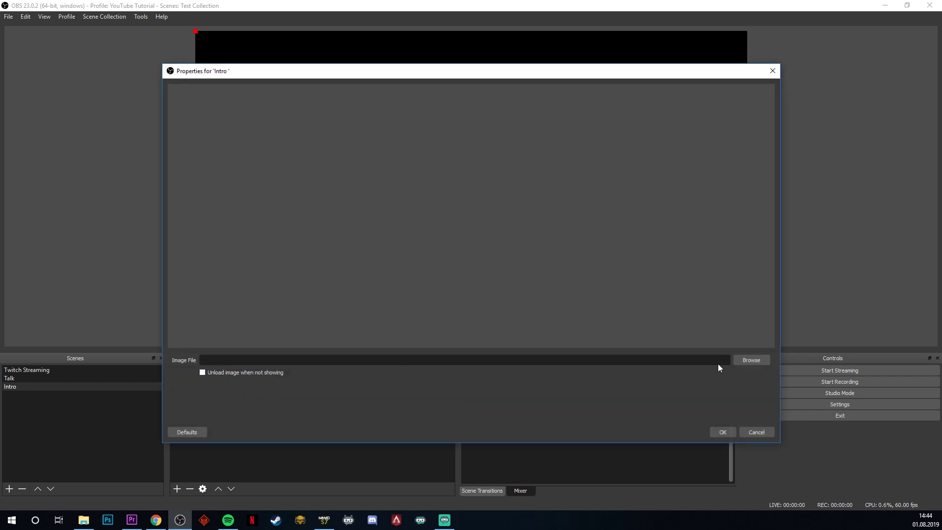
Step: Use "atlas backing.png" from the MoltenMetal/Twitch Overlay/Render folder as the image file of the Intro source
click(741, 361)
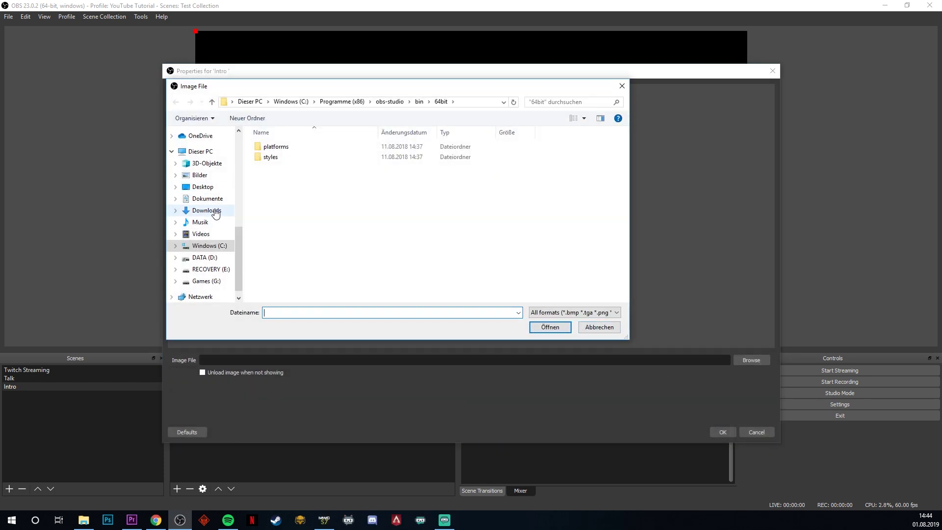
scroll(216, 197, up, 2)
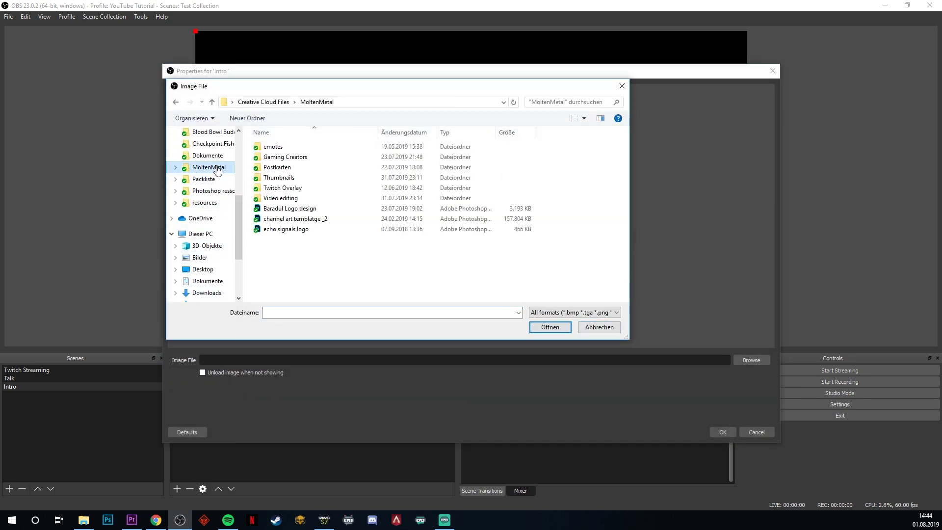
double_click(409, 189)
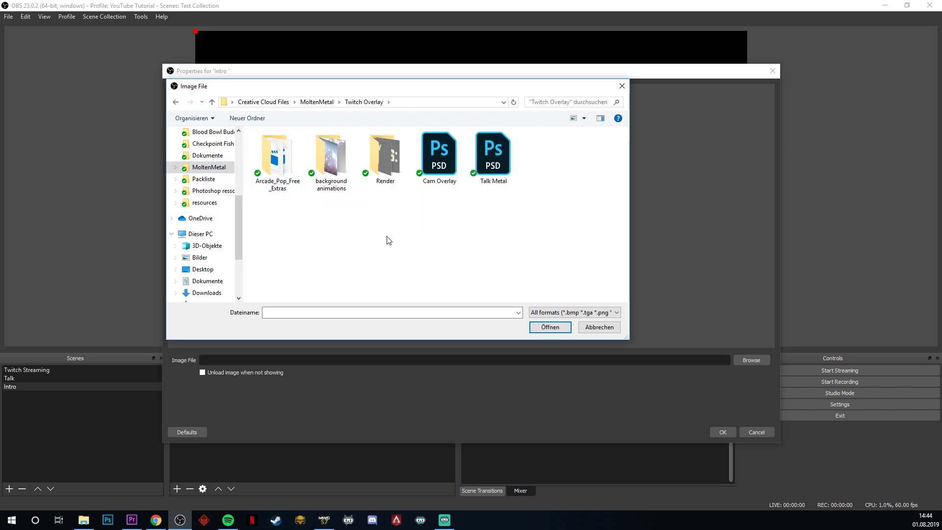
double_click(352, 189)
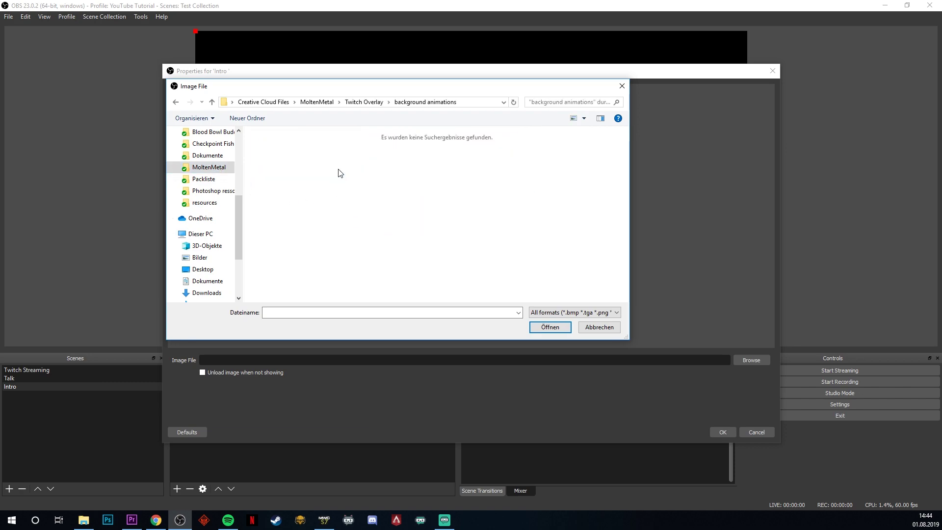
click(362, 103)
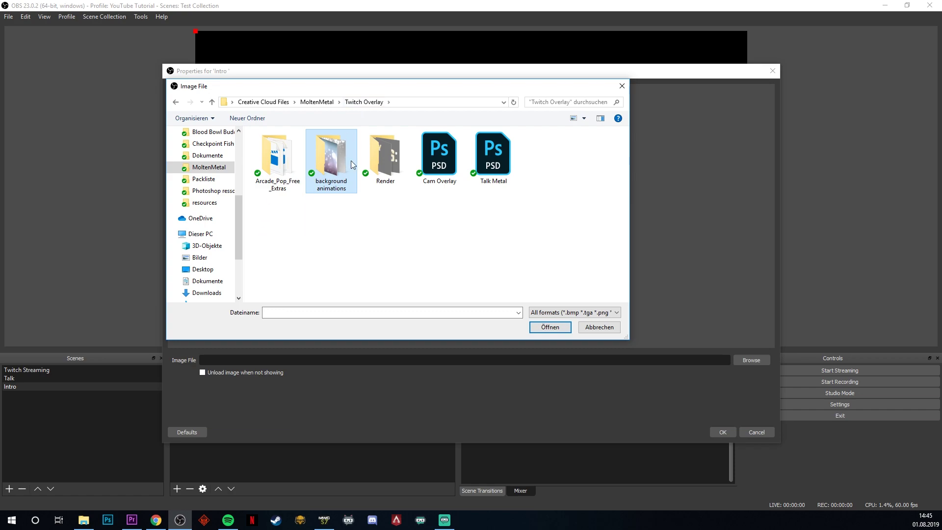
double_click(385, 157)
double_click(340, 160)
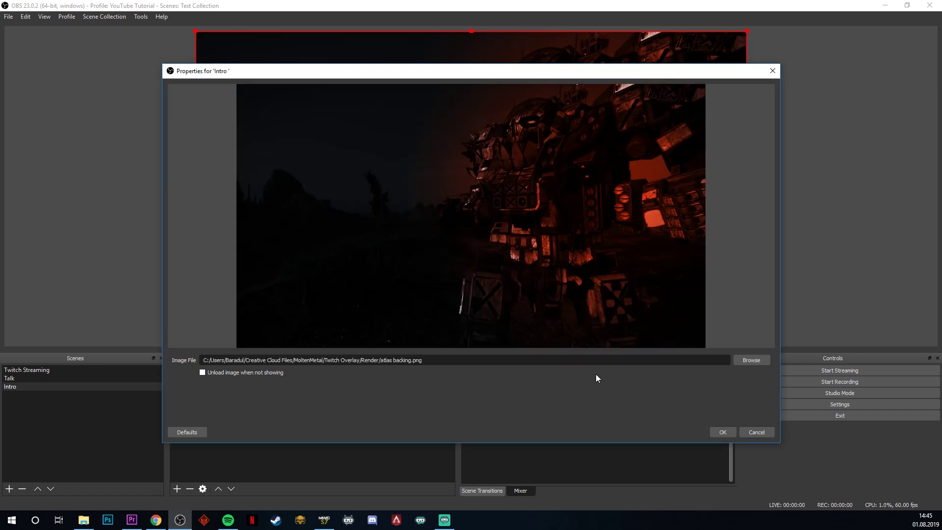
click(724, 432)
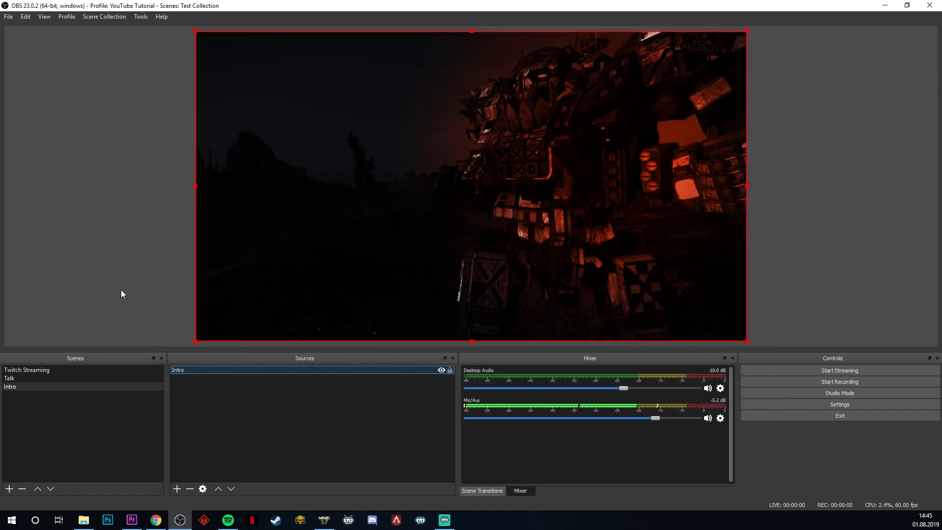
Step: Add a Text (GDI+) source named "Intro Text" that reads "Stream is starting Soon"
click(176, 490)
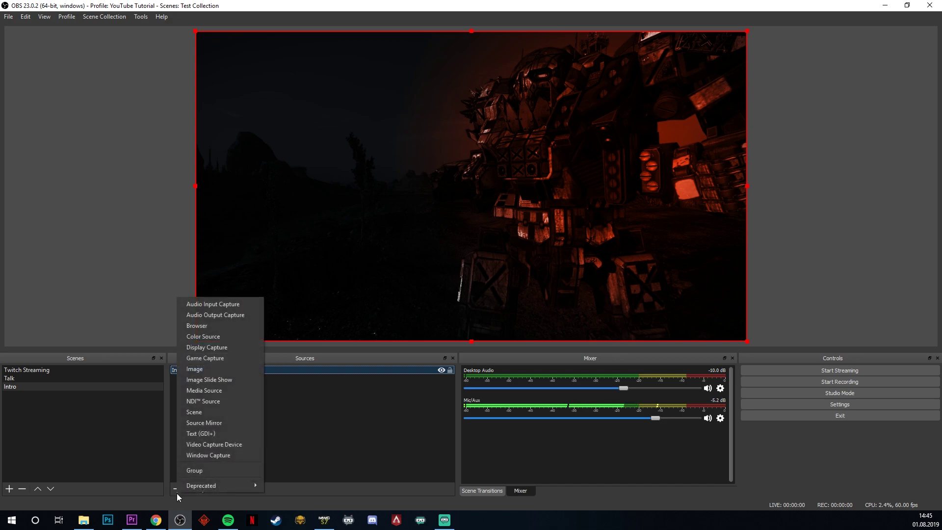
click(206, 434)
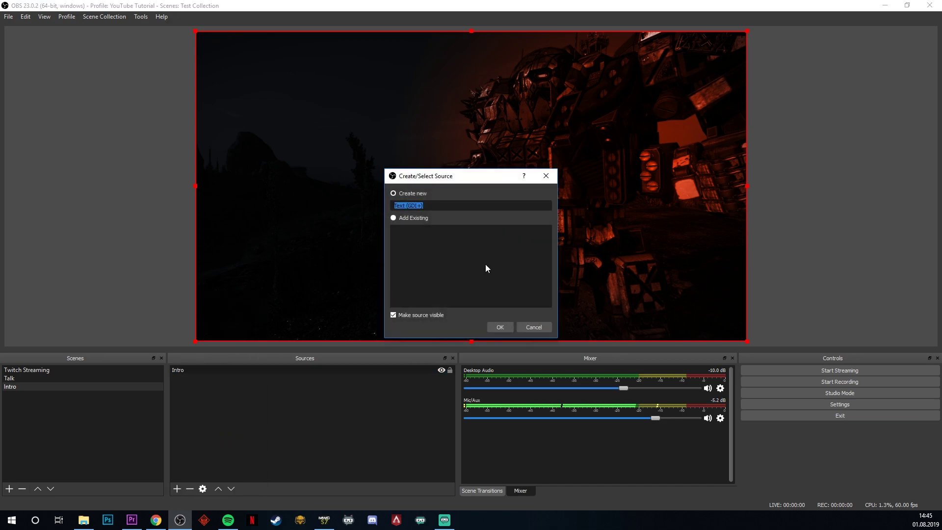
text(Intro Text)
click(506, 331)
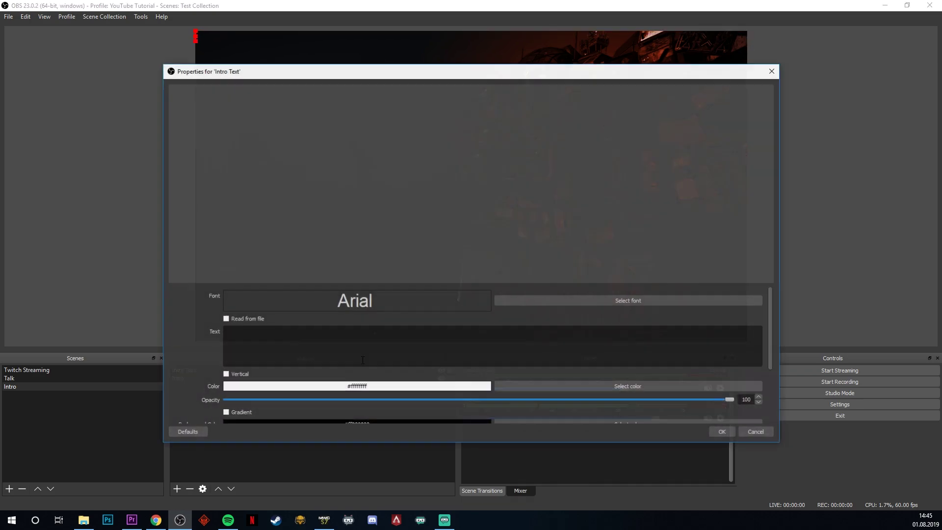
click(303, 335)
text(Stream)
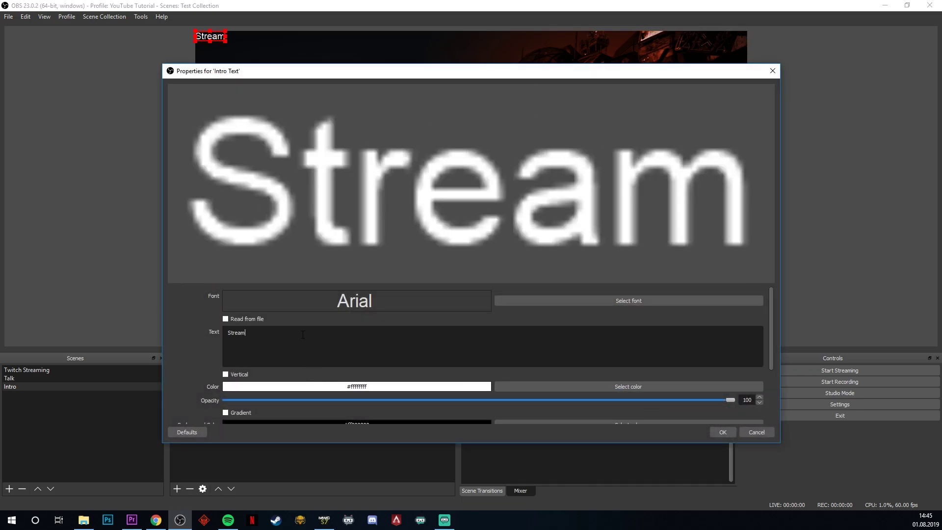
text( is starting Soon)
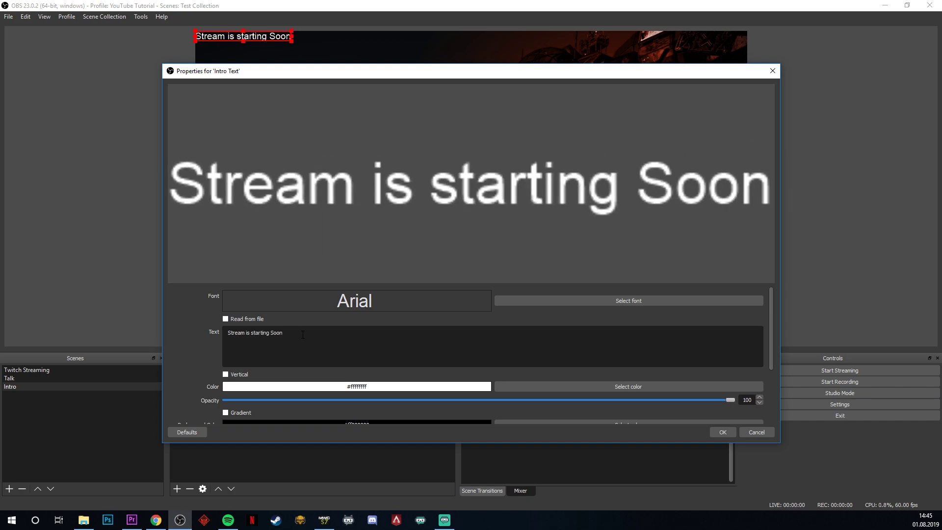
click(726, 432)
Step: Enlarge the intro text to nearly the full canvas width and place it across the upper half of the canvas
drag(260, 42, 345, 152)
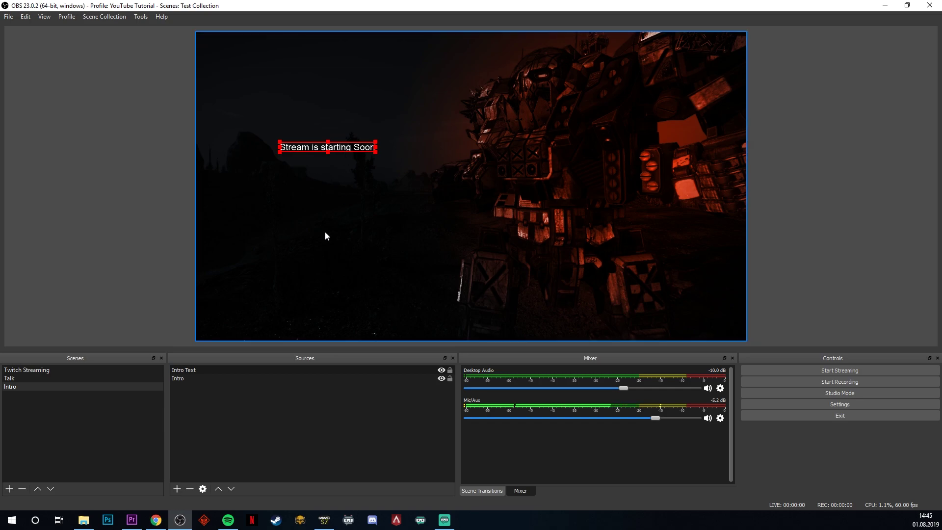
drag(279, 153, 187, 206)
drag(77, 177, 448, 175)
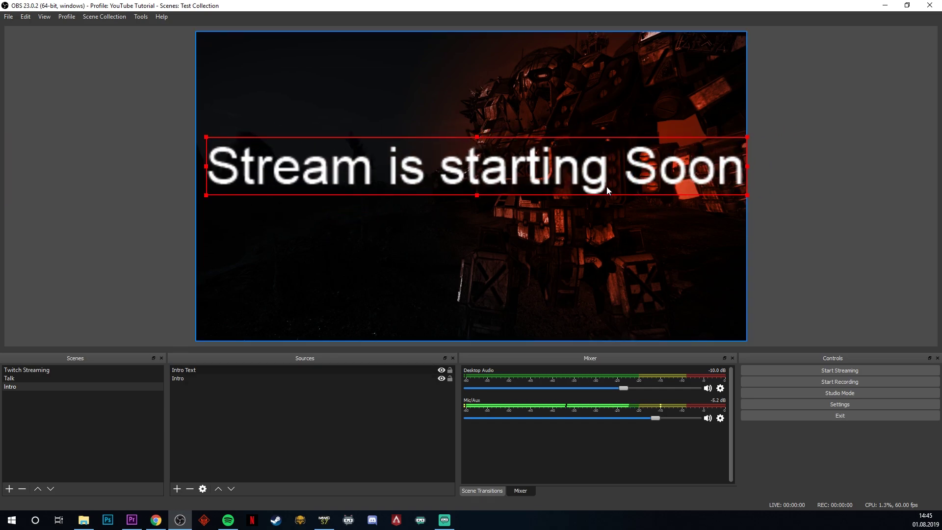
click(163, 249)
Step: Set the font size of the Intro Text source to 72
click(216, 181)
right_click(323, 178)
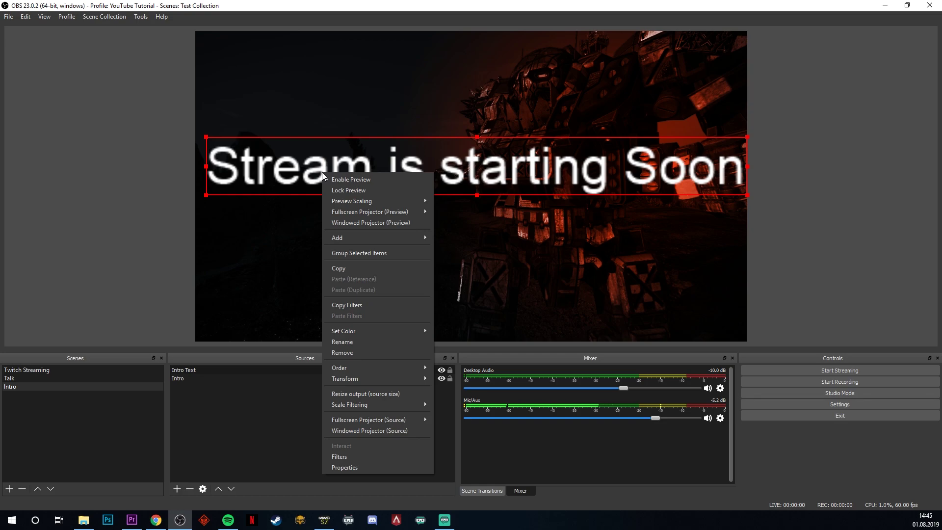
click(348, 467)
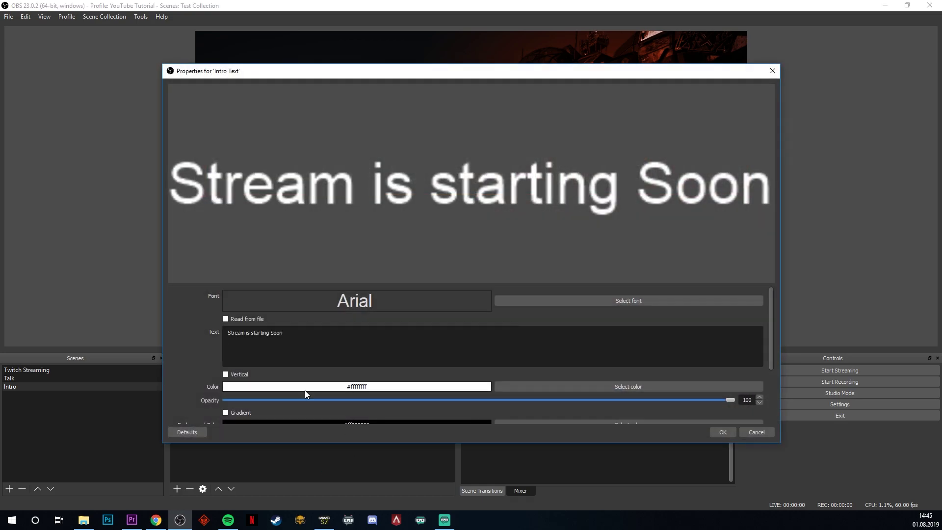
click(534, 299)
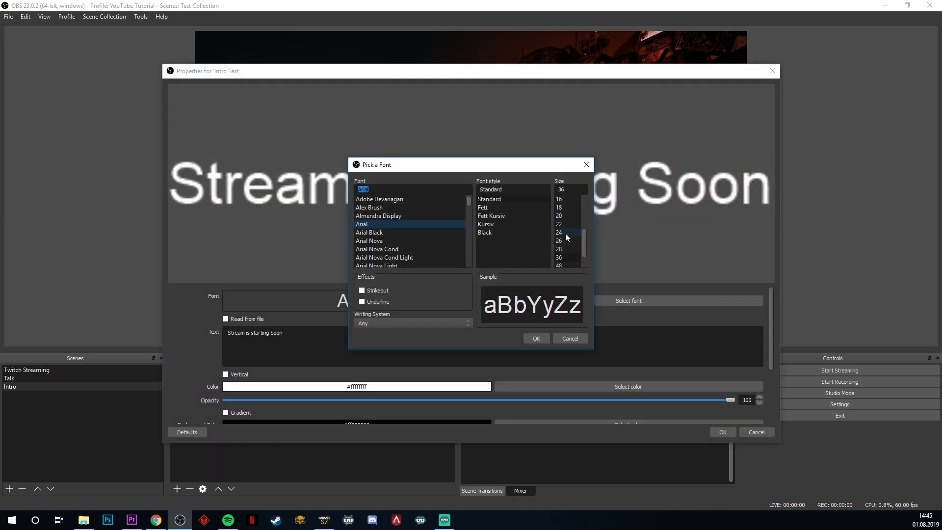
click(562, 265)
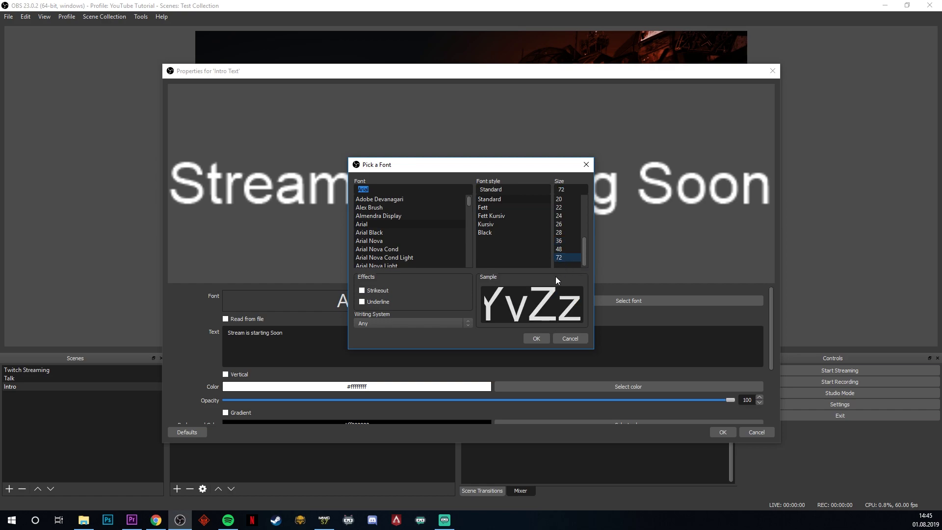
click(537, 338)
click(722, 432)
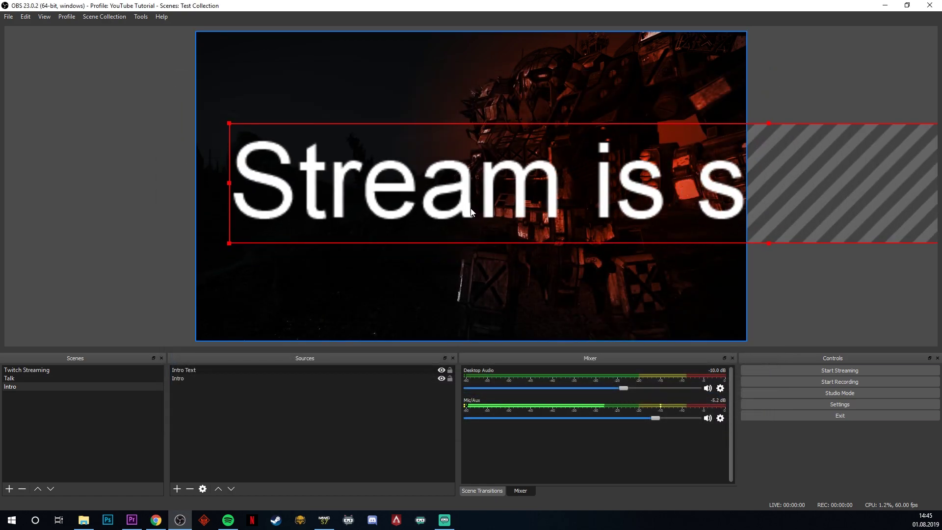
Step: Show the Talk scene and switch back to the Twitch Streaming scene
click(27, 378)
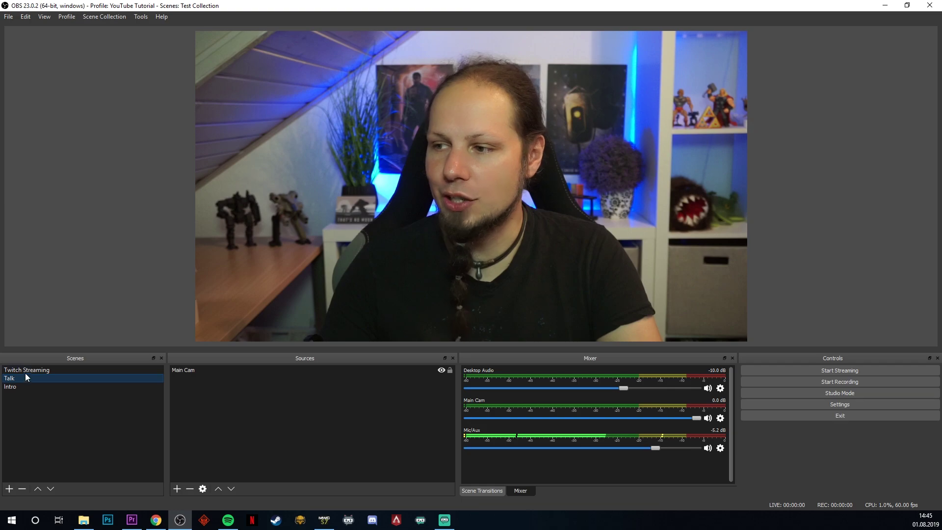
click(31, 370)
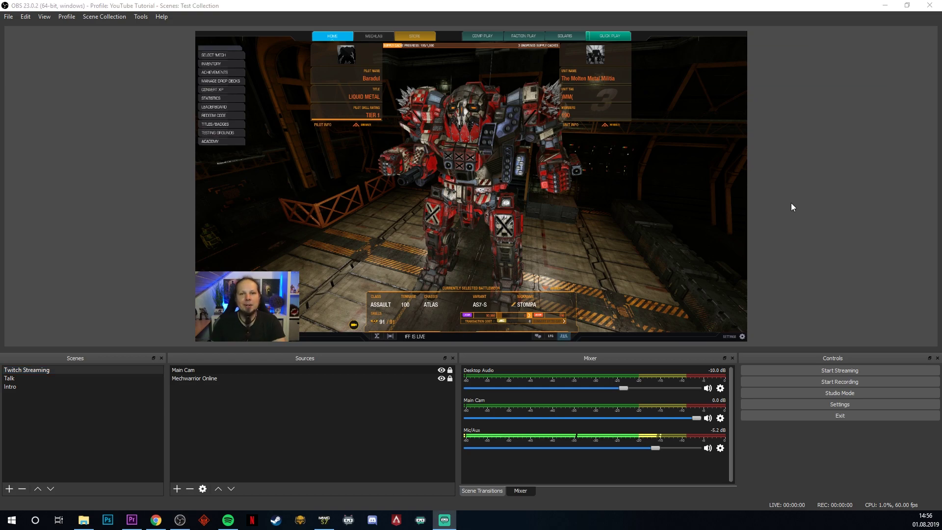
Step: Open the stream settings and view the available streaming services, keeping Twitch selected
click(825, 407)
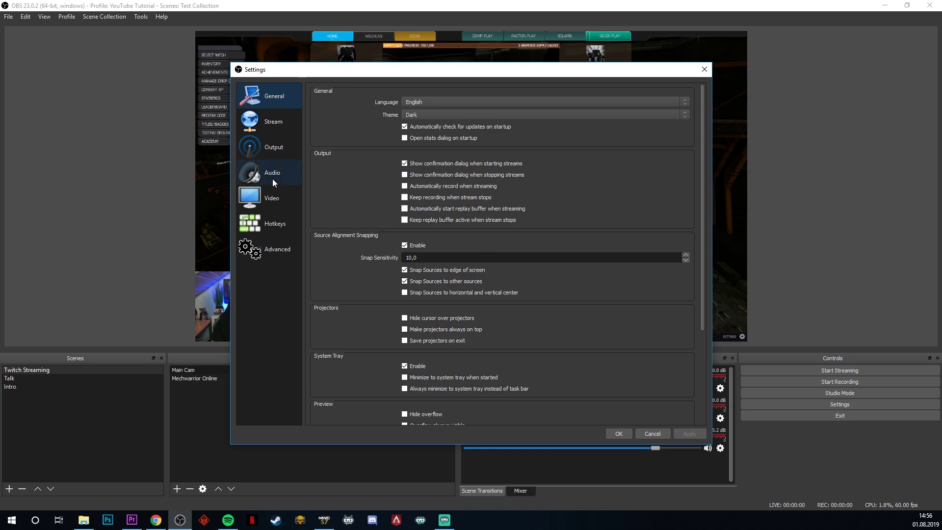
click(262, 124)
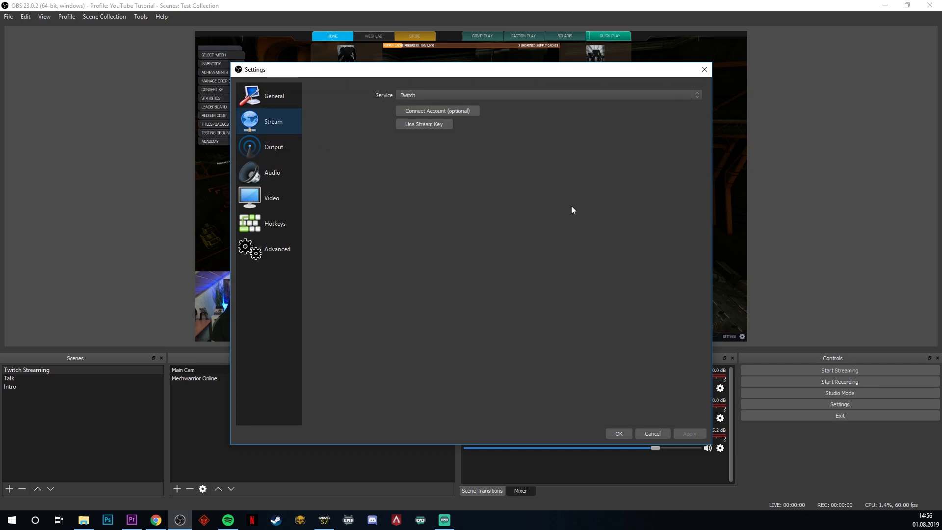
click(431, 97)
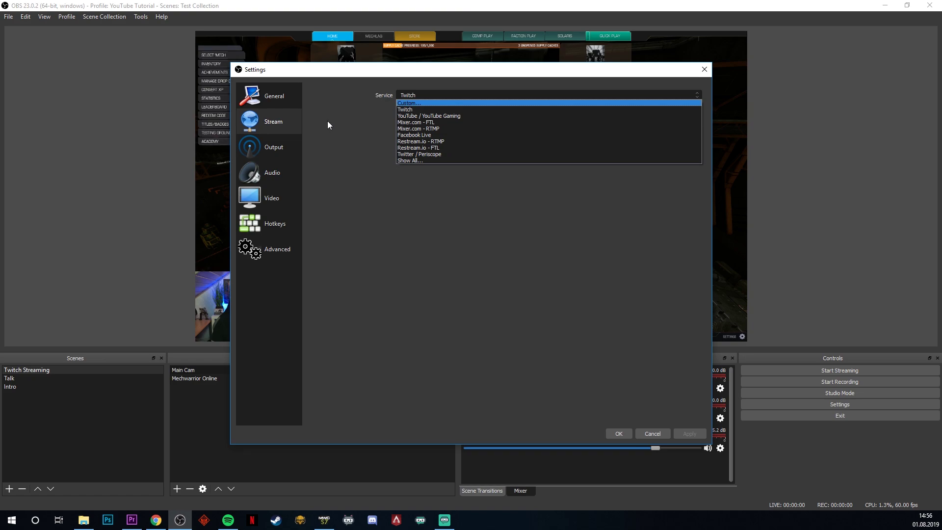
click(347, 126)
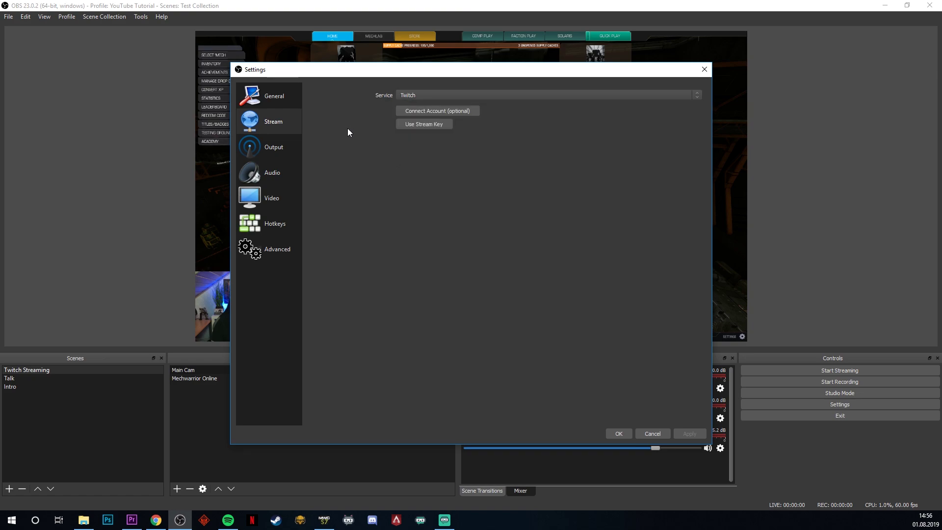
Step: Choose to connect with a stream key, and copy the primary stream key from the Twitch channel settings in Chrome
click(419, 127)
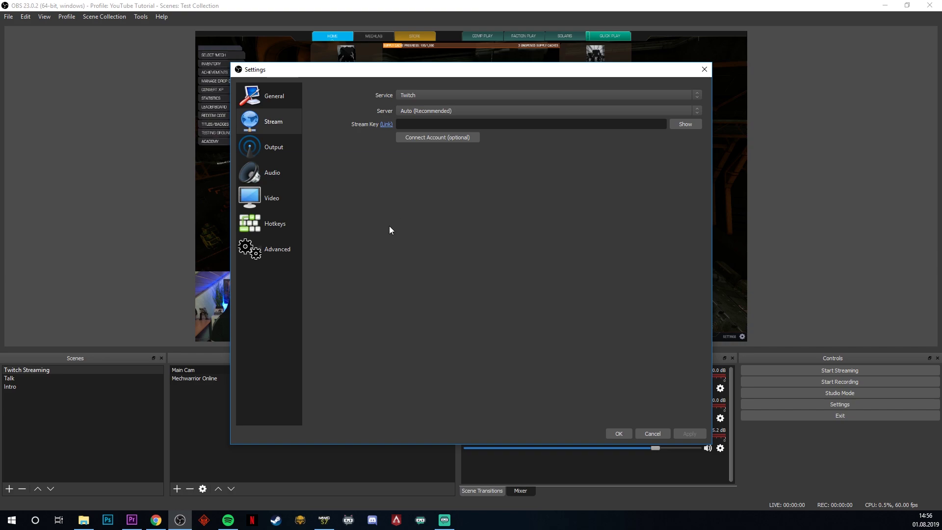
click(156, 520)
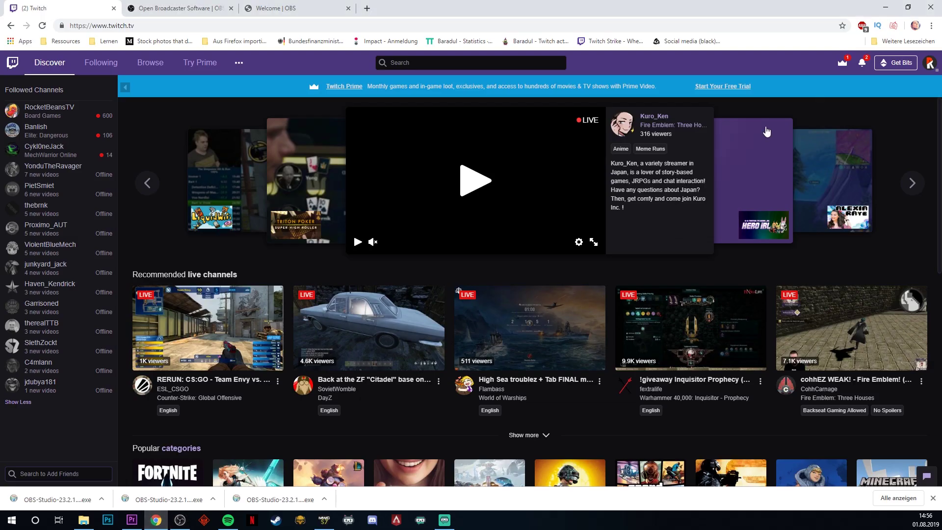
click(929, 63)
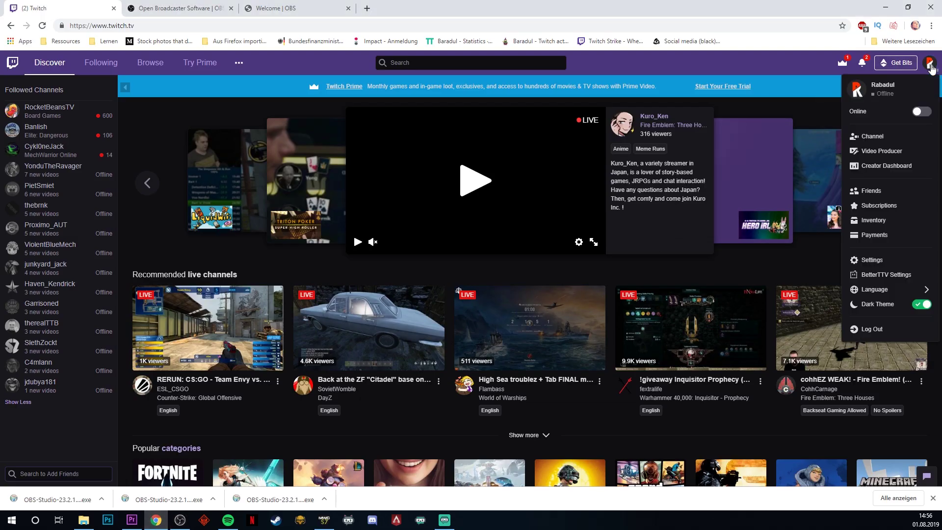
click(872, 167)
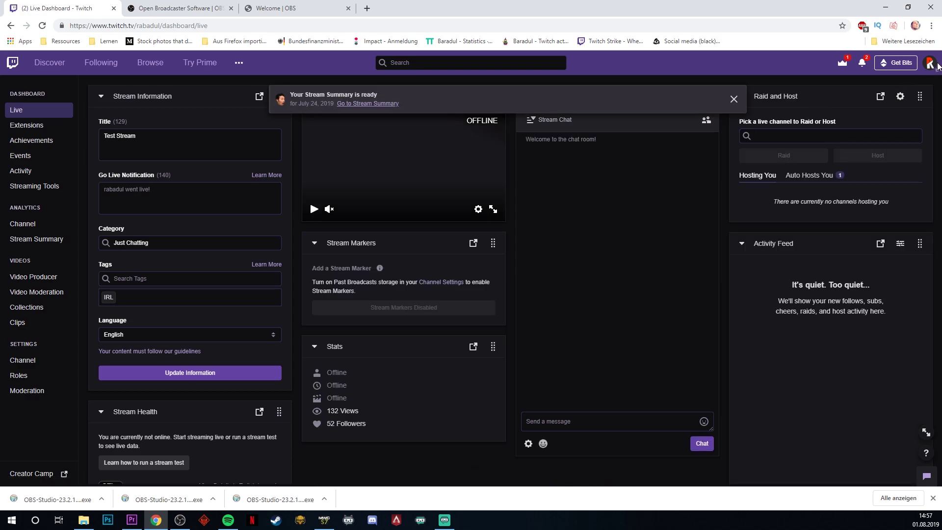
click(26, 367)
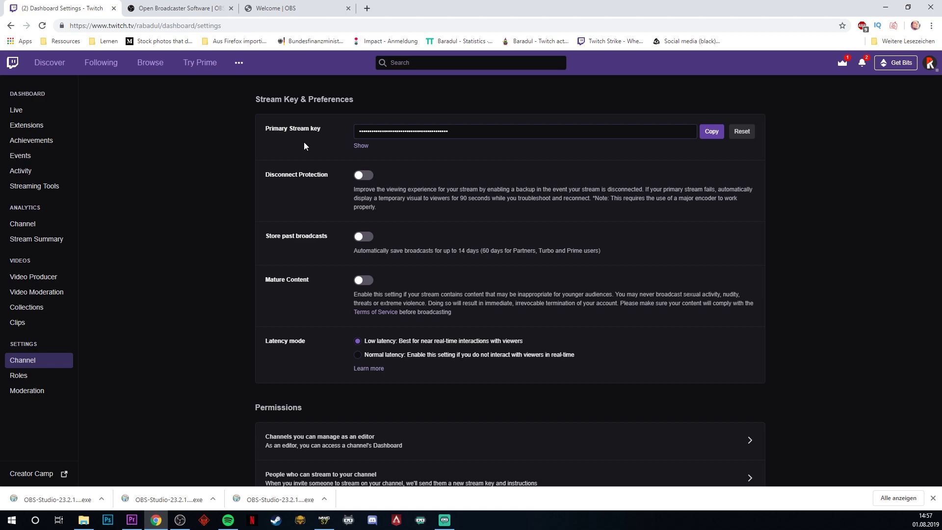
click(707, 134)
Step: Switch back to OBS, paste the Twitch stream key into the stream settings and apply them
click(179, 521)
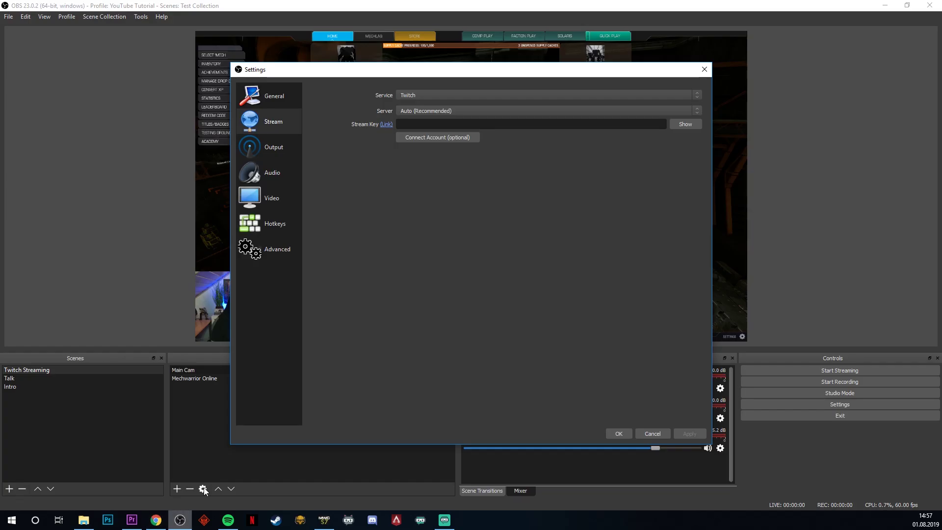
right_click(438, 124)
click(461, 170)
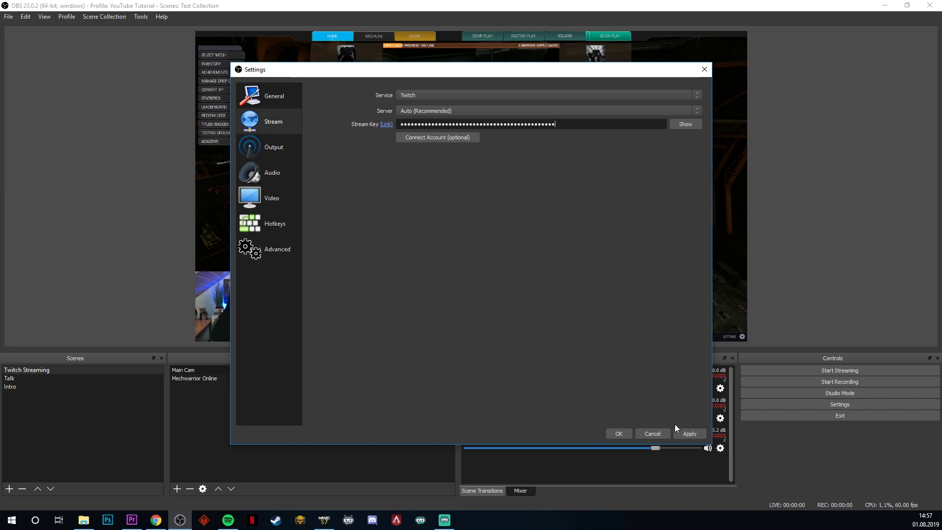
click(693, 434)
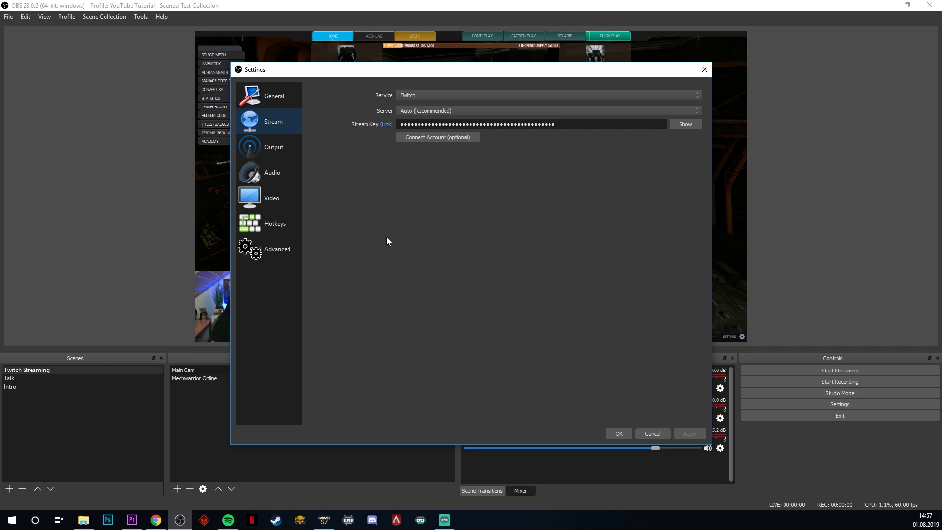
Step: Open the streaming output settings, move the settings window off the webcam preview, and set the bitrate to 3500
click(269, 149)
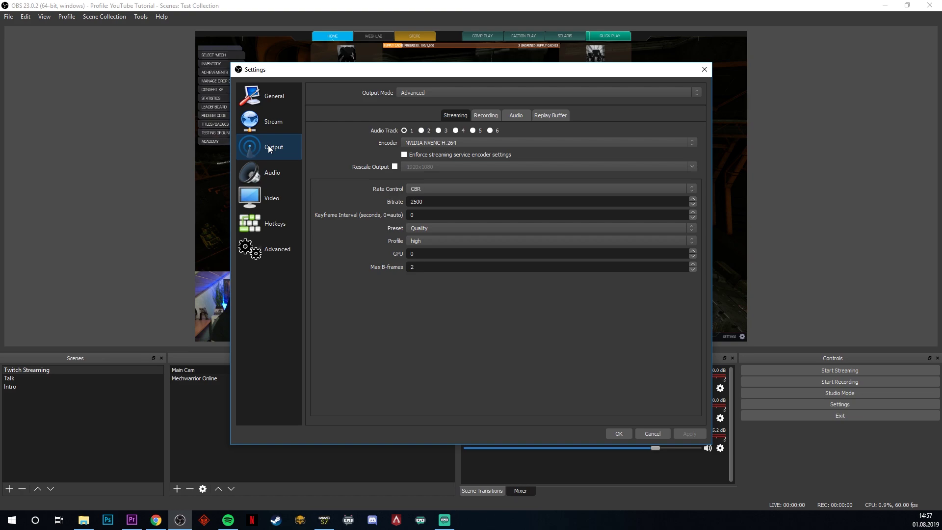
double_click(435, 205)
click(342, 345)
drag(411, 76, 453, 68)
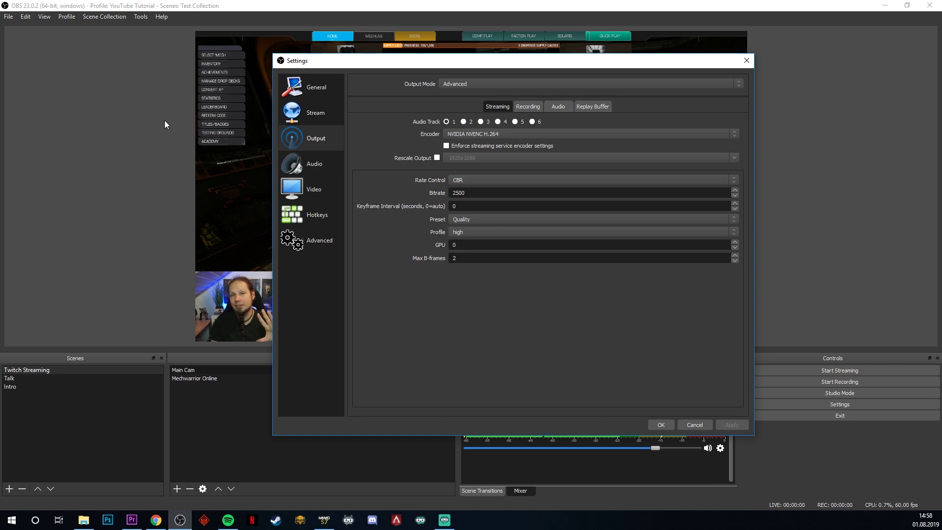
double_click(477, 191)
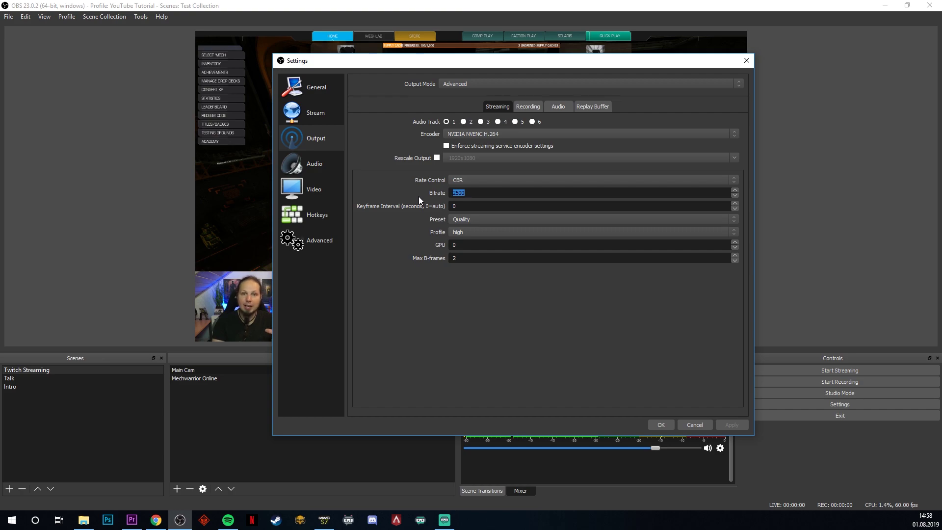
text(3500)
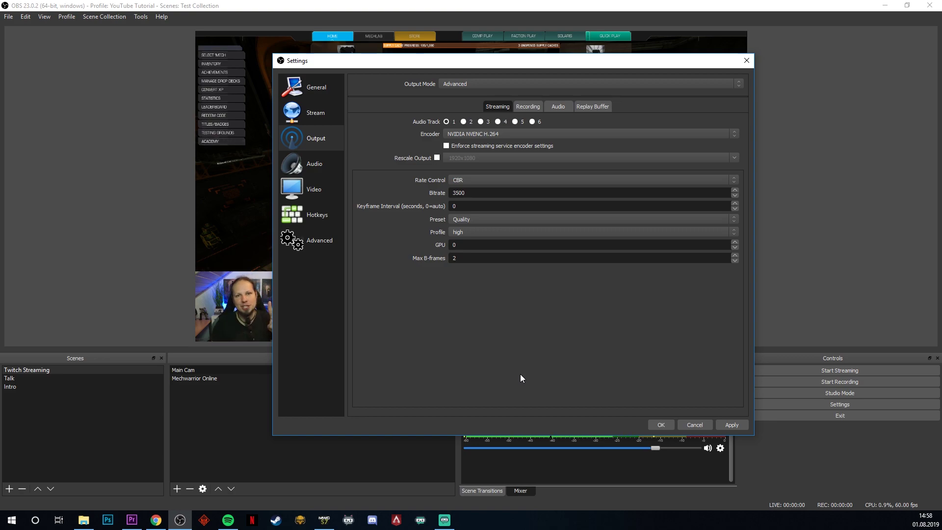
Step: Try the x264 encoder for streaming and view its CPU usage presets
click(474, 134)
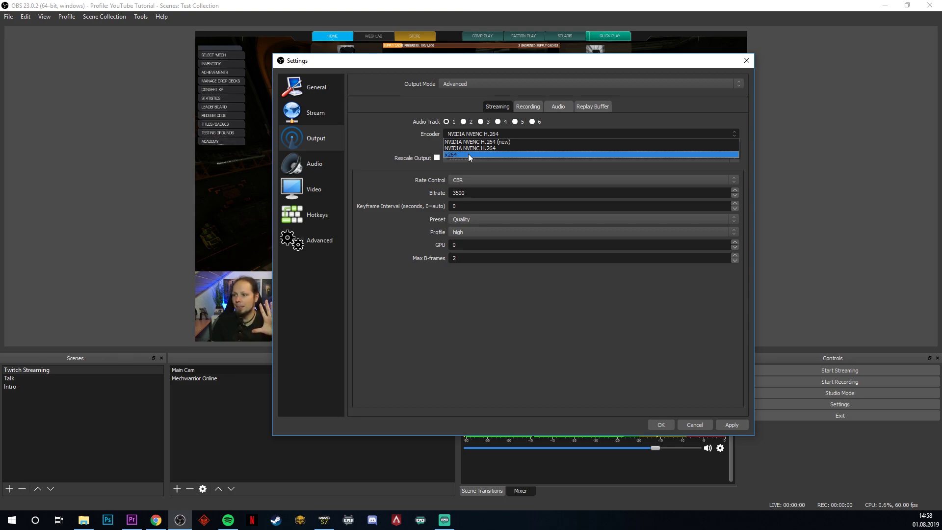
click(468, 155)
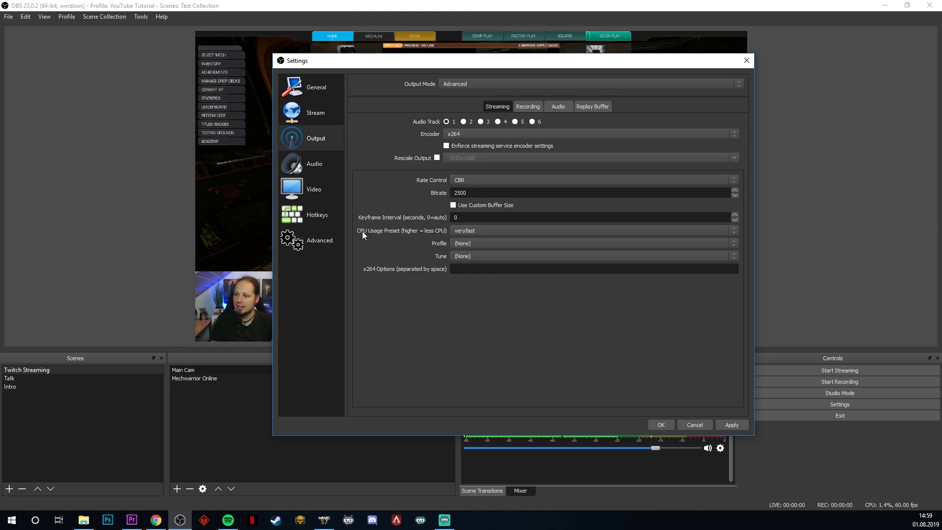
click(466, 231)
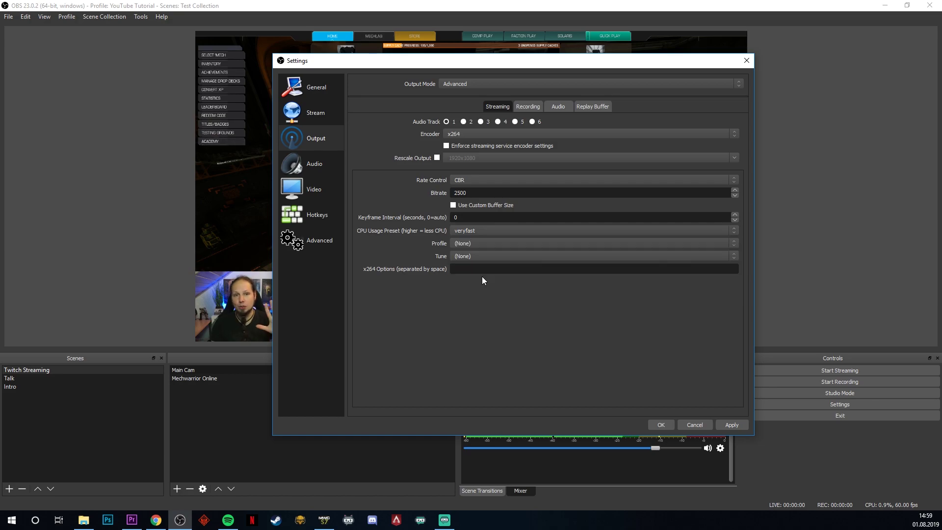
click(482, 278)
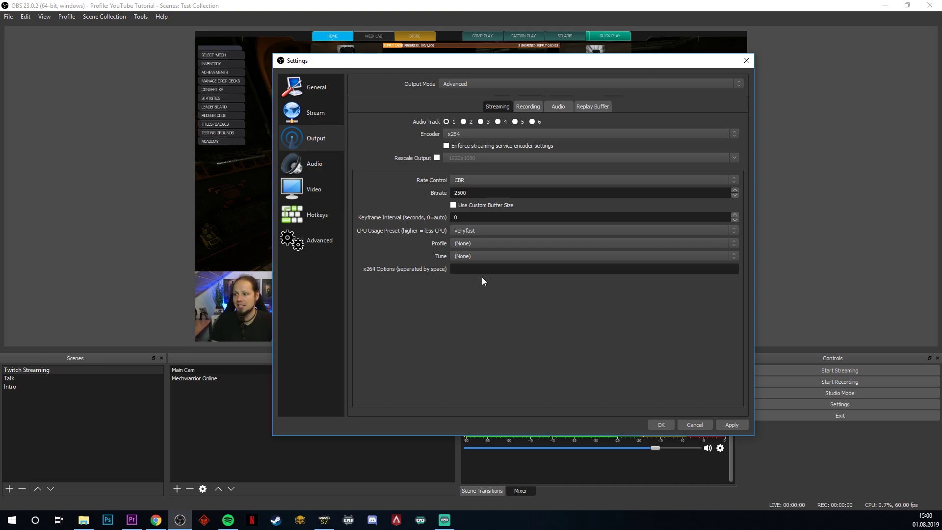
click(497, 231)
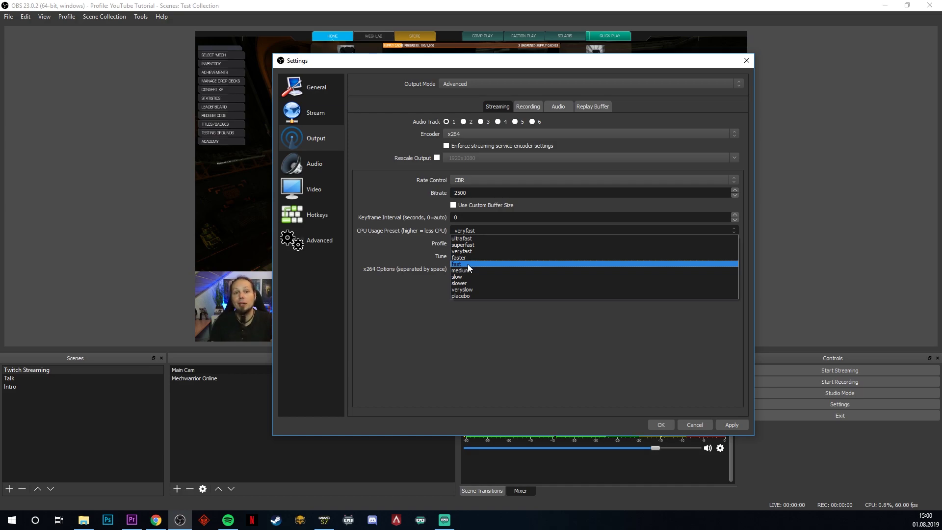
Step: Set the streaming encoder to NVIDIA NVENC H.264 (new) with a bitrate of 3500 and apply the settings
click(481, 134)
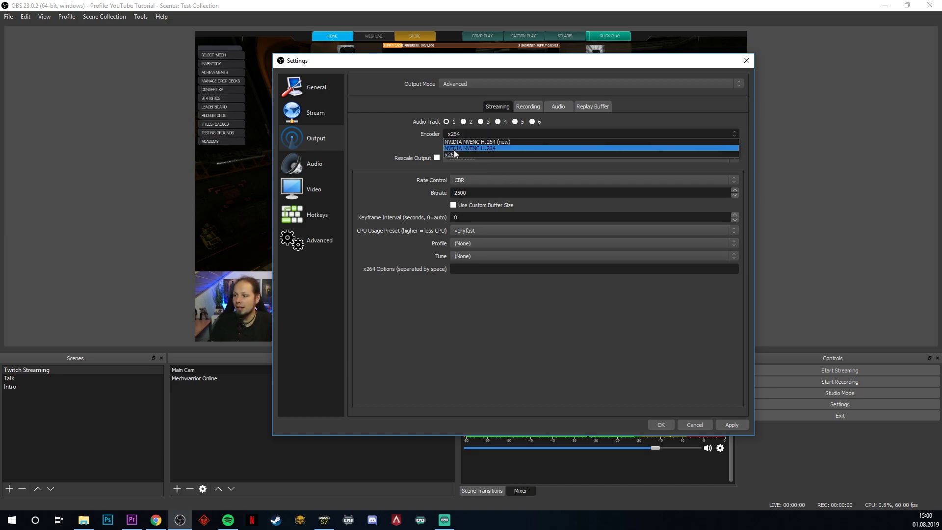
click(497, 142)
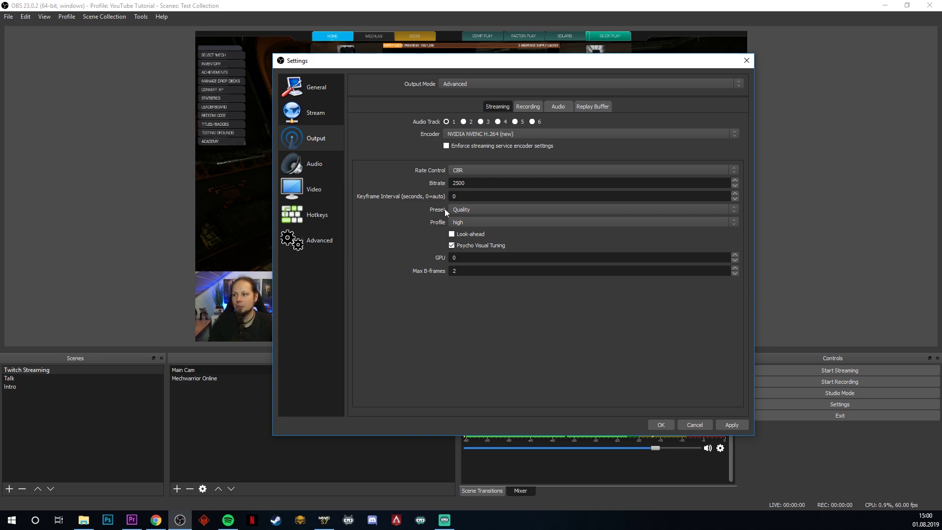
double_click(458, 183)
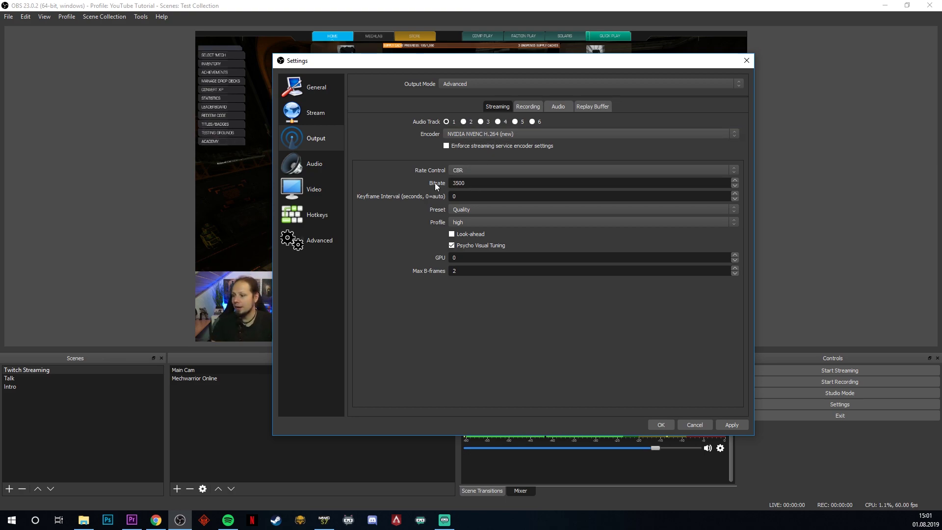
click(745, 428)
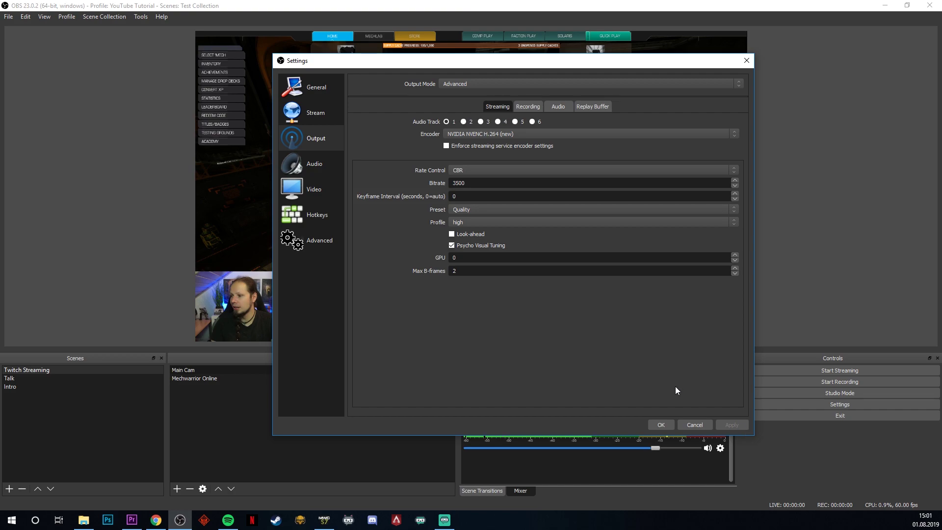
Step: Set the output (scaled) resolution to 1280x720 in the video settings and apply the change
click(319, 165)
click(321, 196)
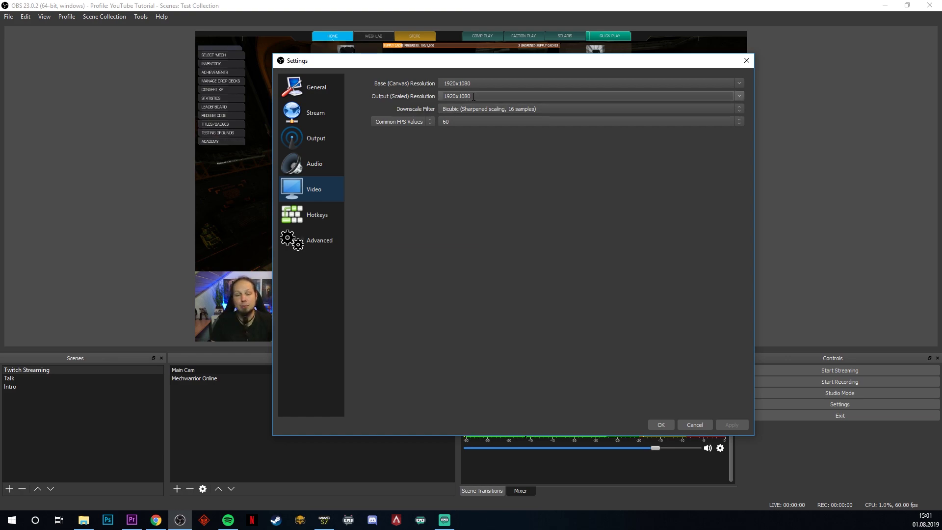
click(737, 96)
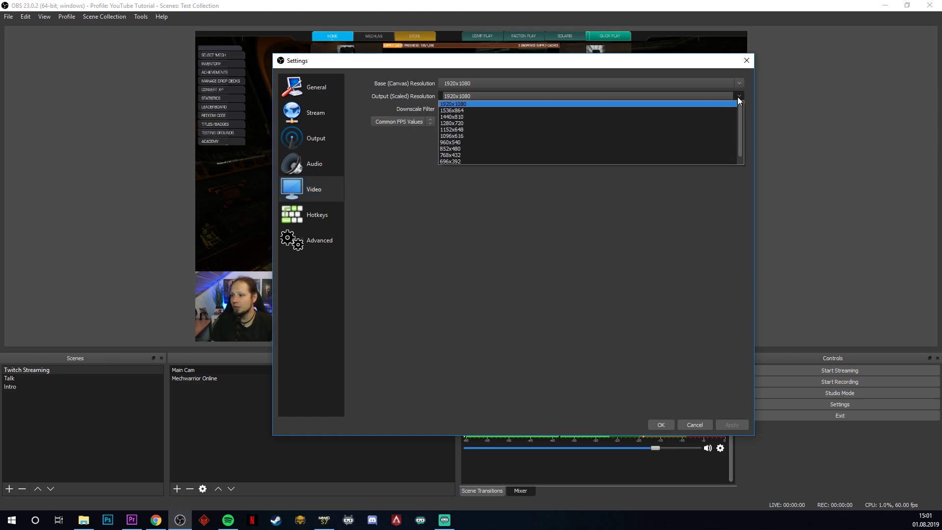
click(702, 124)
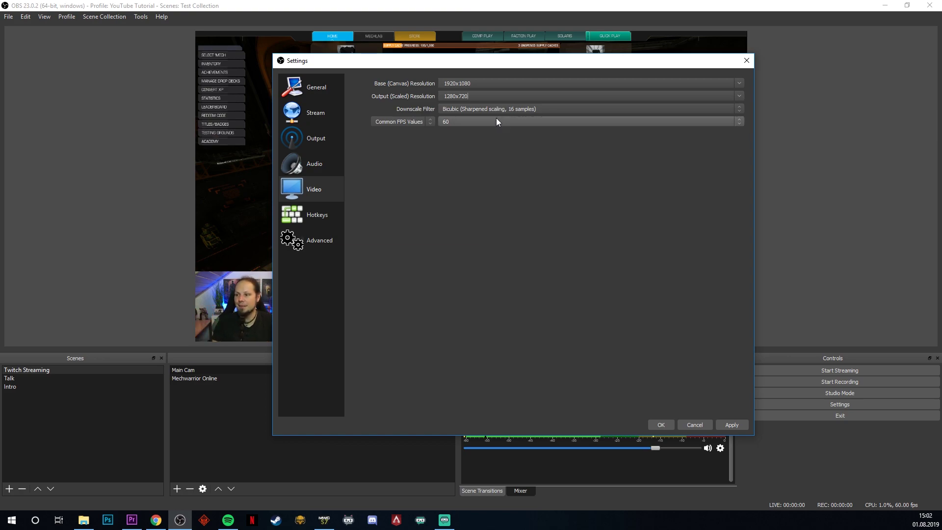
click(732, 426)
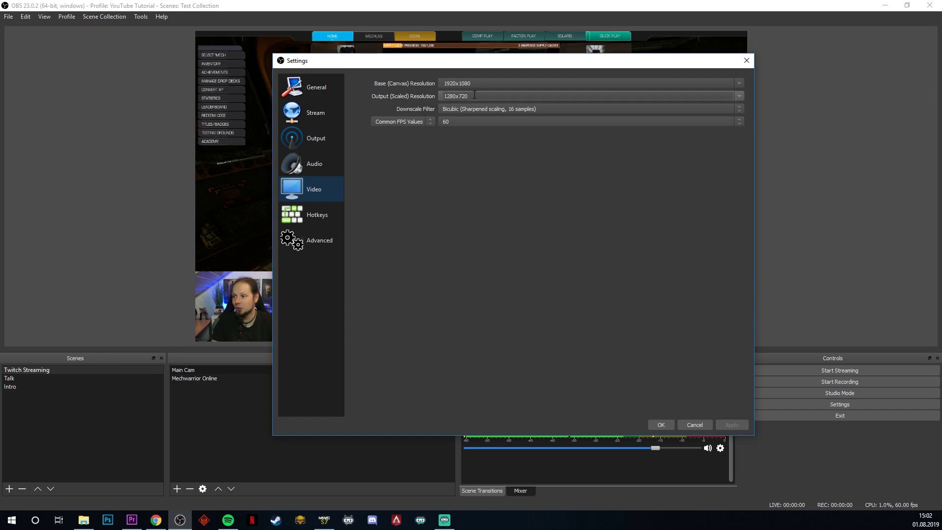
Step: Review the streaming output settings, close the settings with the changes accepted, and start streaming to Twitch
click(318, 116)
click(316, 138)
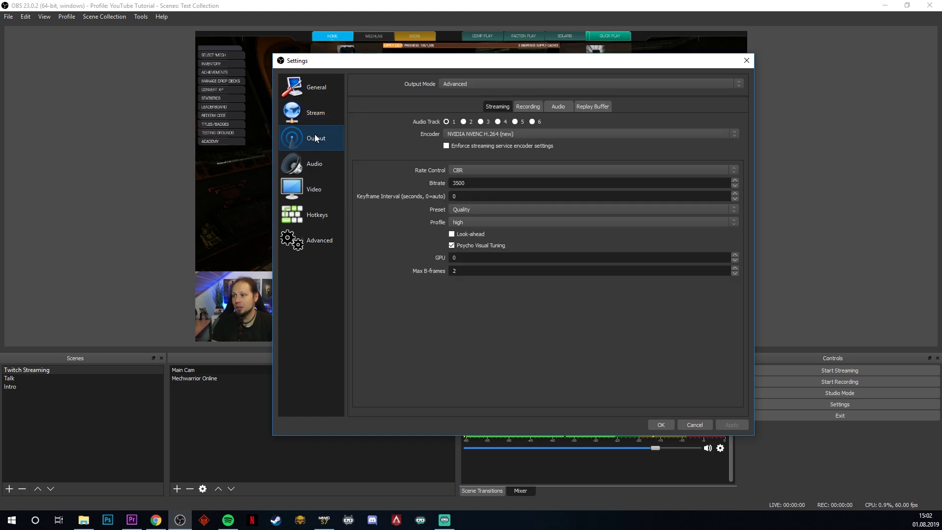
click(662, 425)
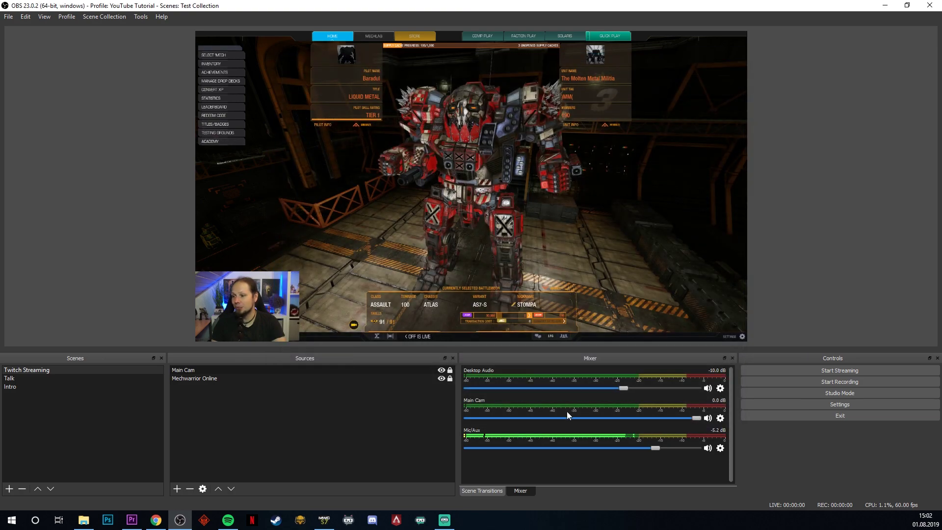
click(844, 370)
click(495, 273)
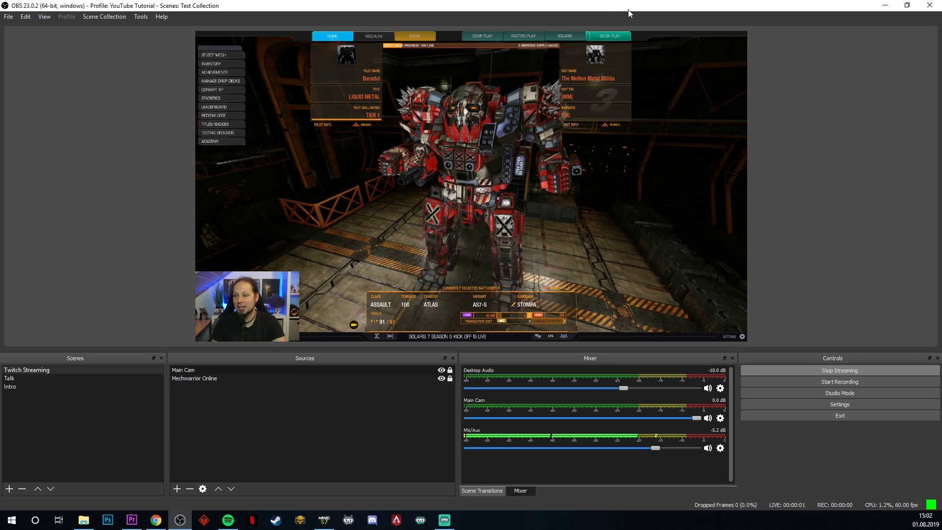
Step: Switch to Chrome, open the Twitch live dashboard and dismiss the stream summary notification to check the video preview
click(155, 519)
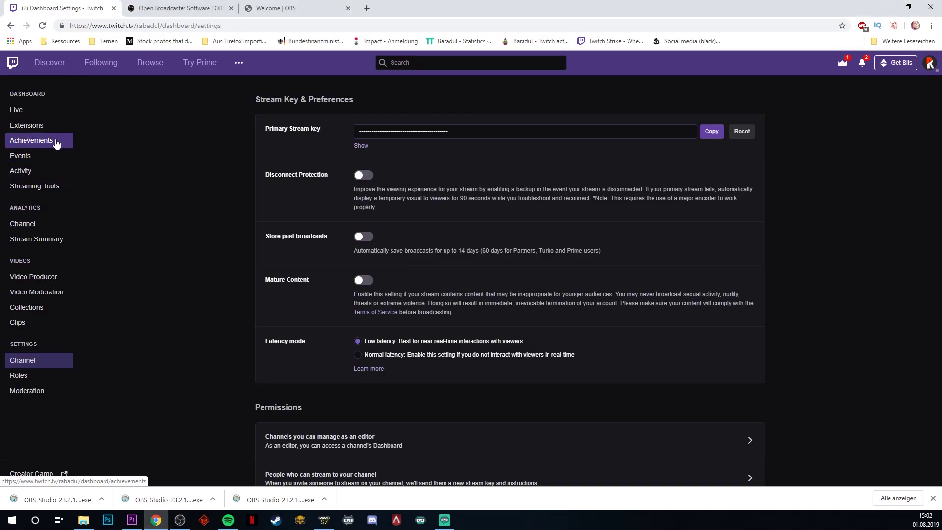
click(19, 110)
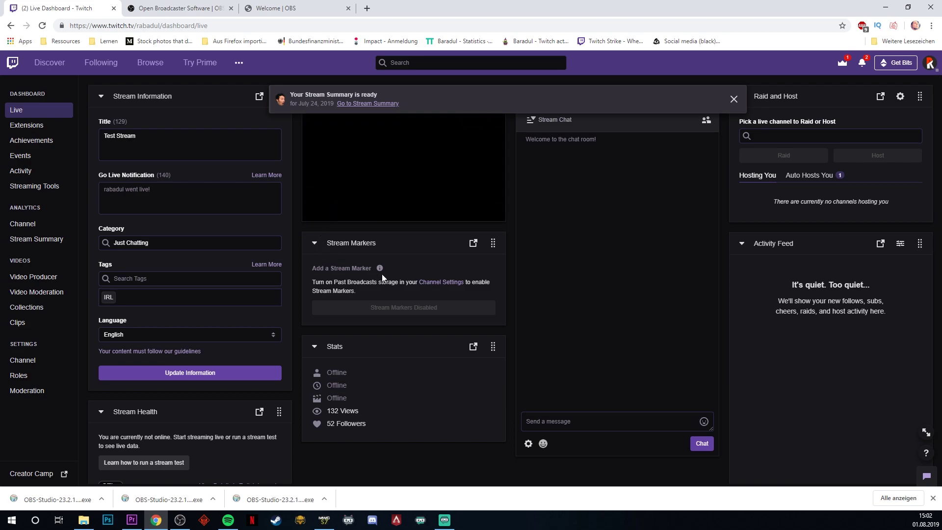
click(734, 99)
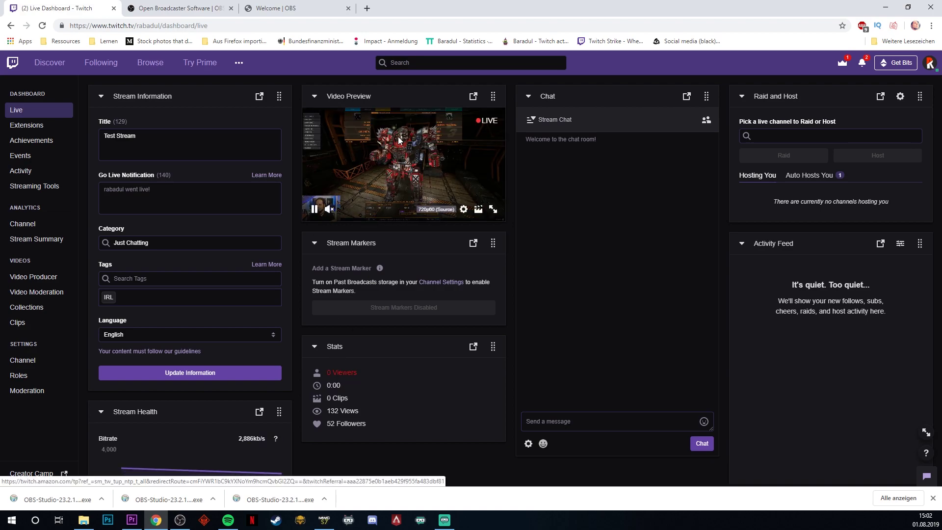
Step: Open the streaming account's public Twitch channel page in a new browser tab
click(368, 9)
text(twit)
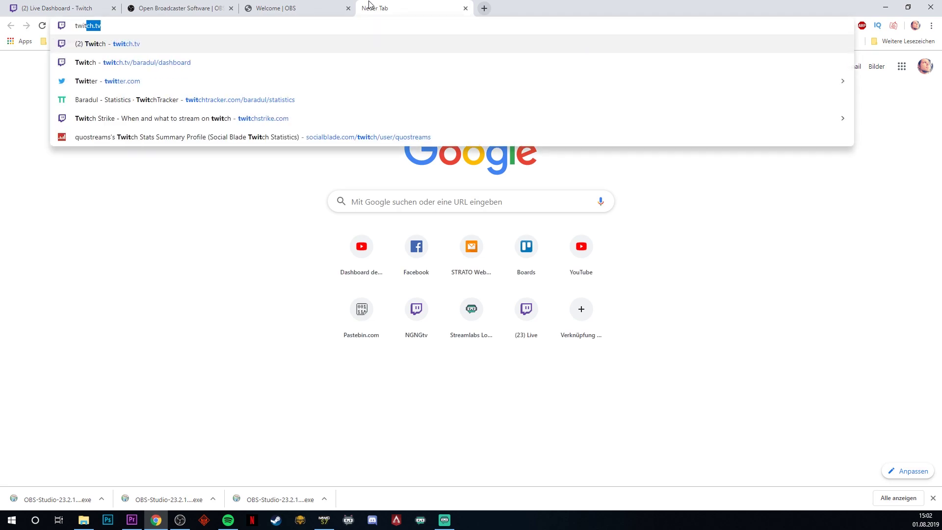
text(ch.tv/rabadul)
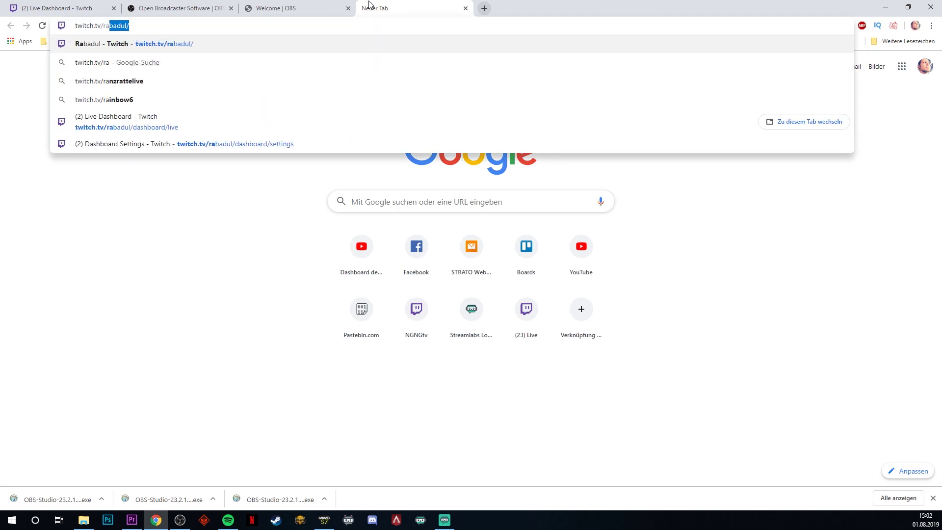
key(Return)
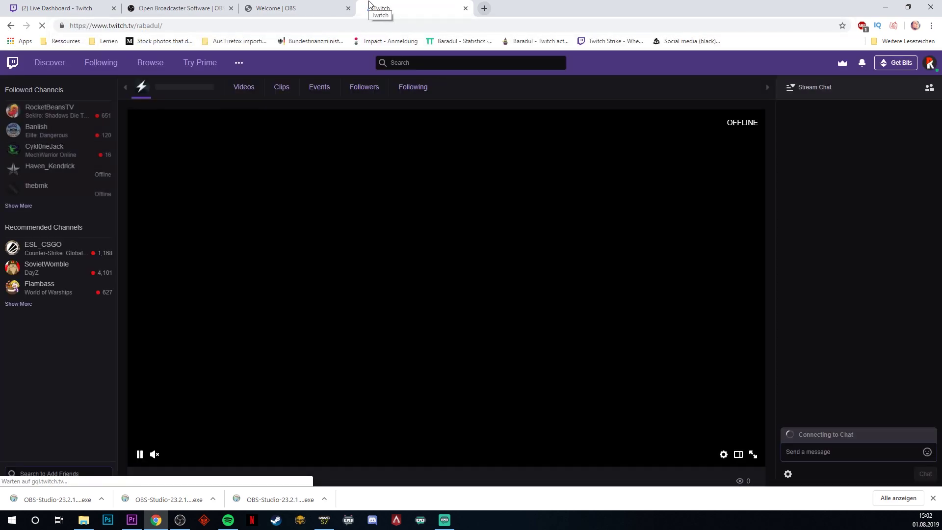